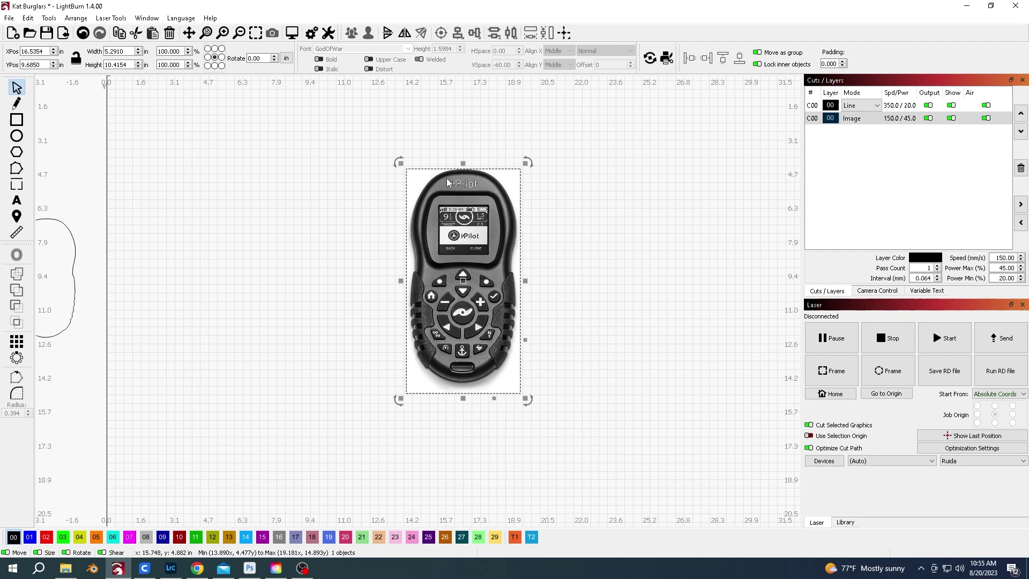
Start tracing the remote photo and settle the trace threshold at 121, with cutoff left at 0
right_click(467, 247)
click(491, 410)
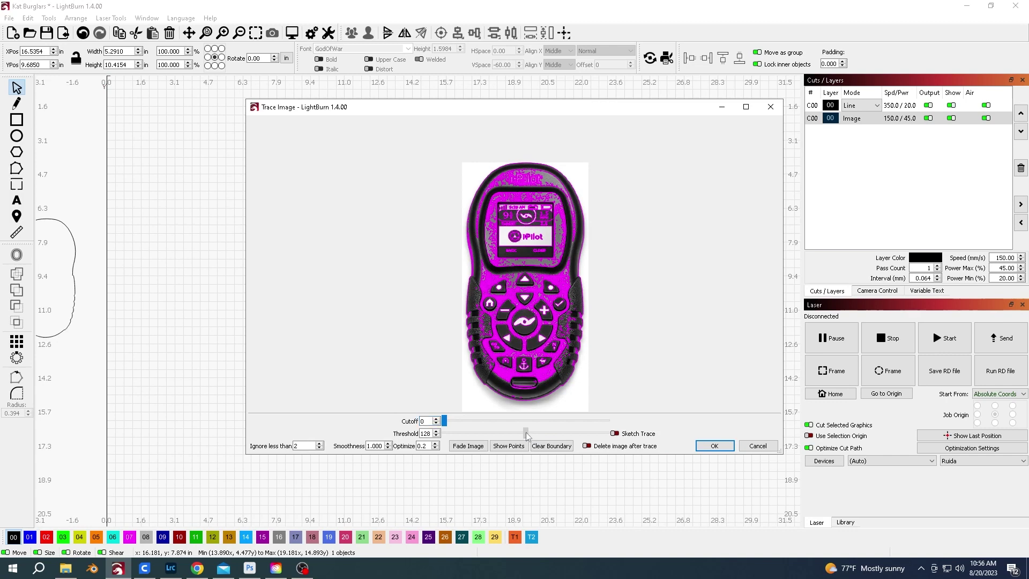
drag(526, 435, 565, 437)
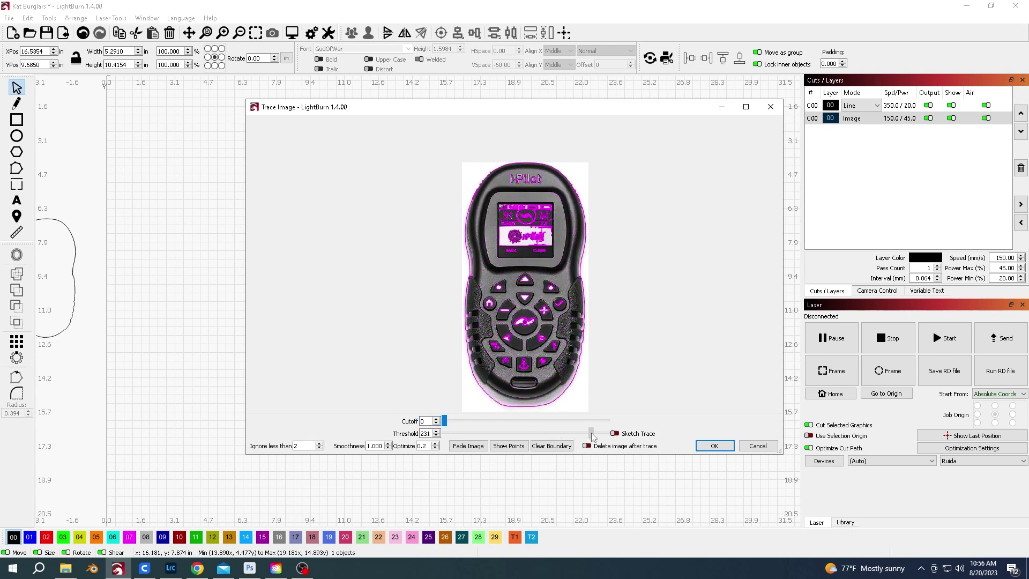
mouse_move(584, 437)
mouse_down()
mouse_move(614, 439)
mouse_move(531, 440)
mouse_up()
scroll(537, 399, up, 5)
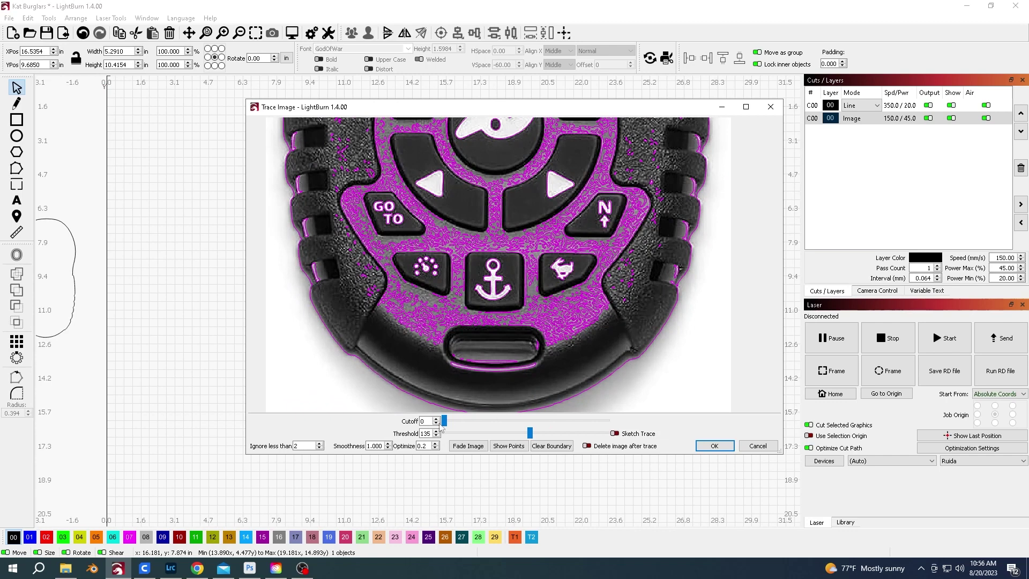
mouse_move(533, 432)
mouse_down()
mouse_move(503, 427)
mouse_move(541, 436)
mouse_up()
scroll(544, 437, down, 10)
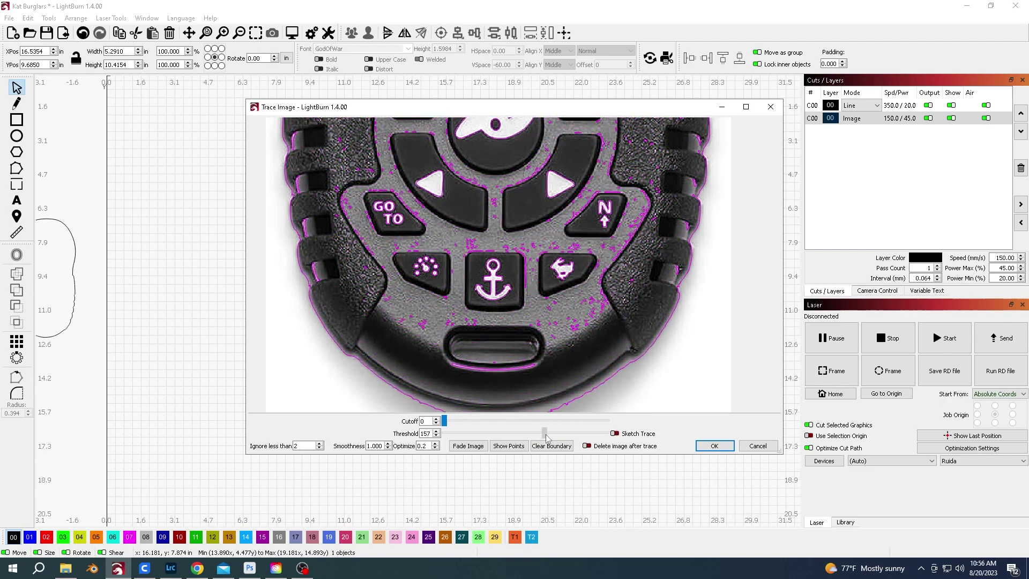
scroll(543, 400, down, 2)
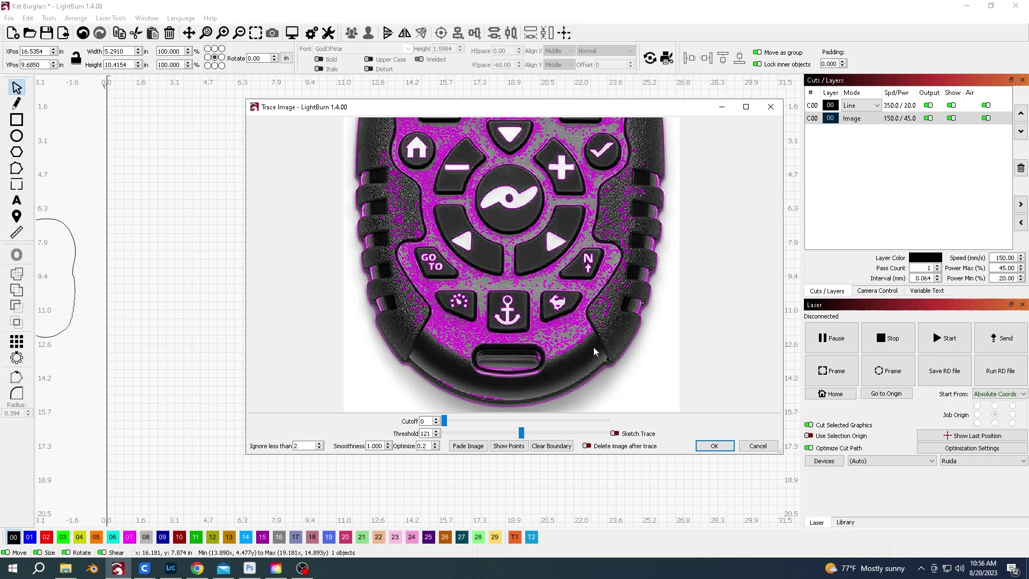
scroll(661, 364, down, 1)
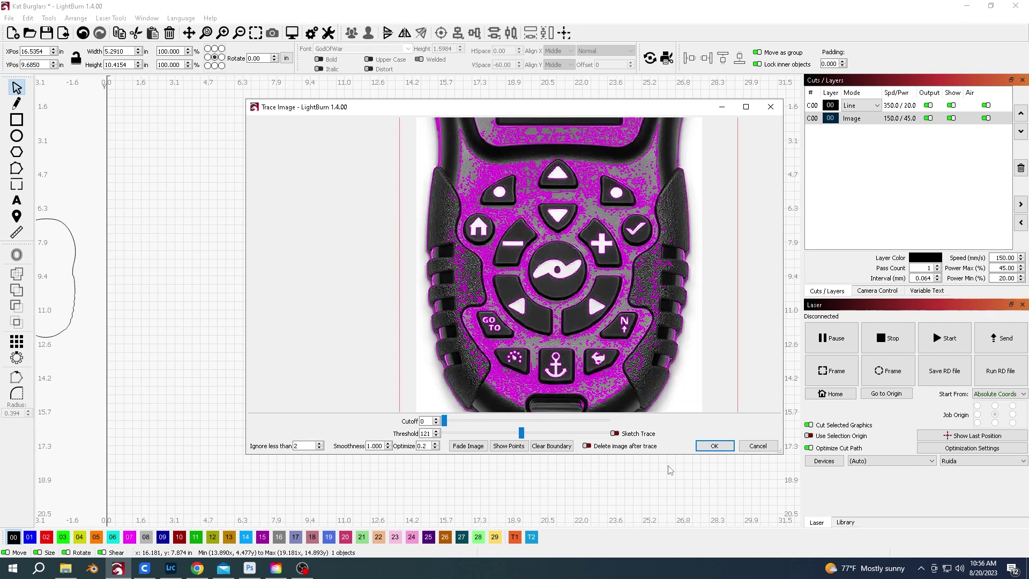
Create the trace and move it off the photo to the right
click(727, 447)
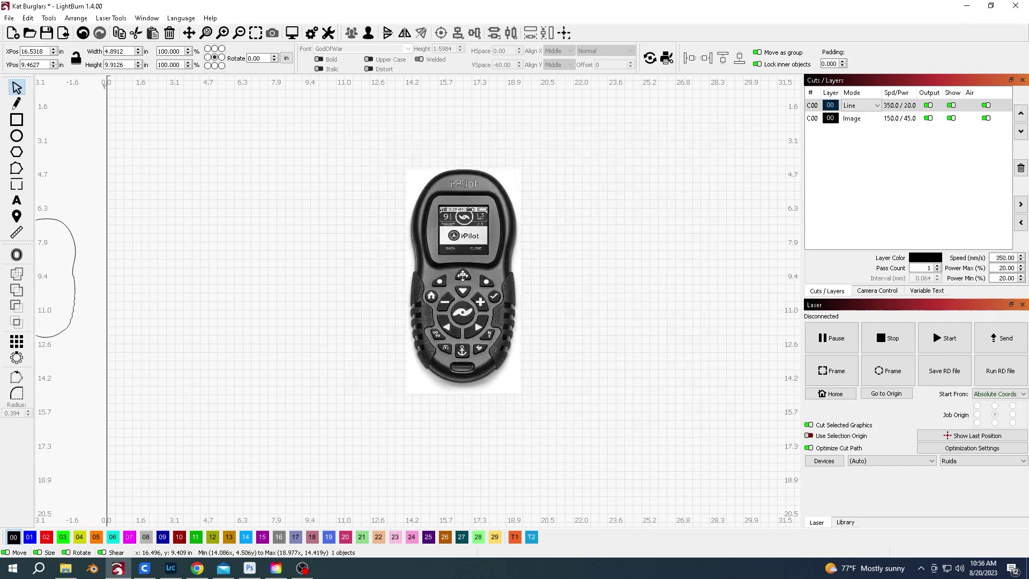
drag(462, 277, 614, 293)
scroll(624, 295, up, 3)
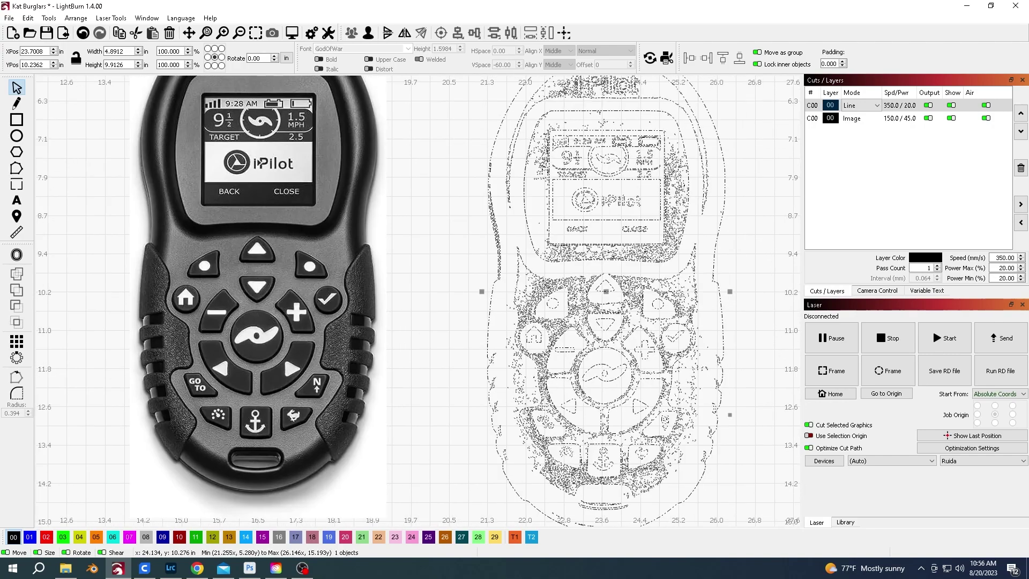
scroll(502, 308, down, 3)
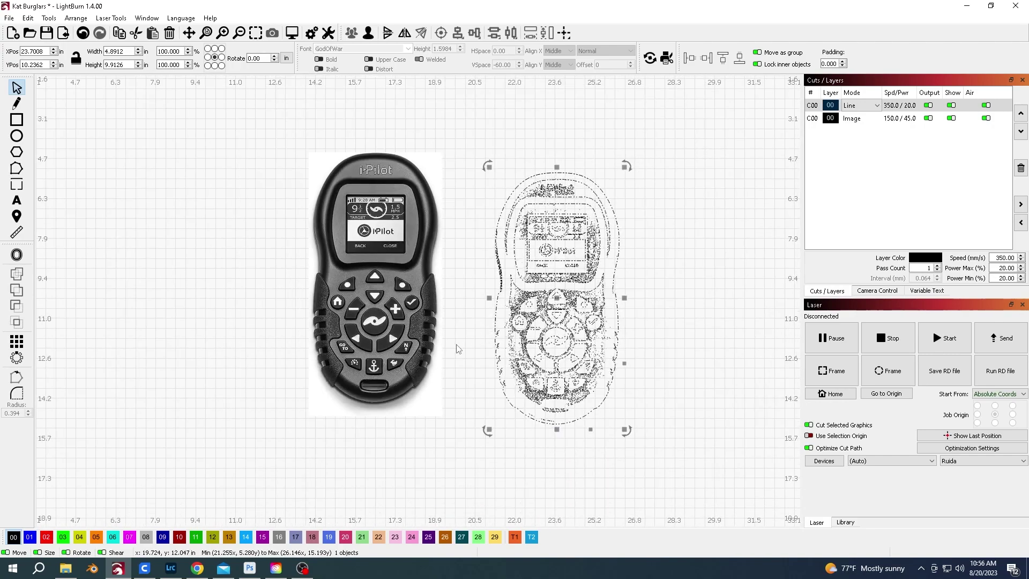
Ungroup the trace and delete the inner paths, keeping only the outer body outline
click(368, 33)
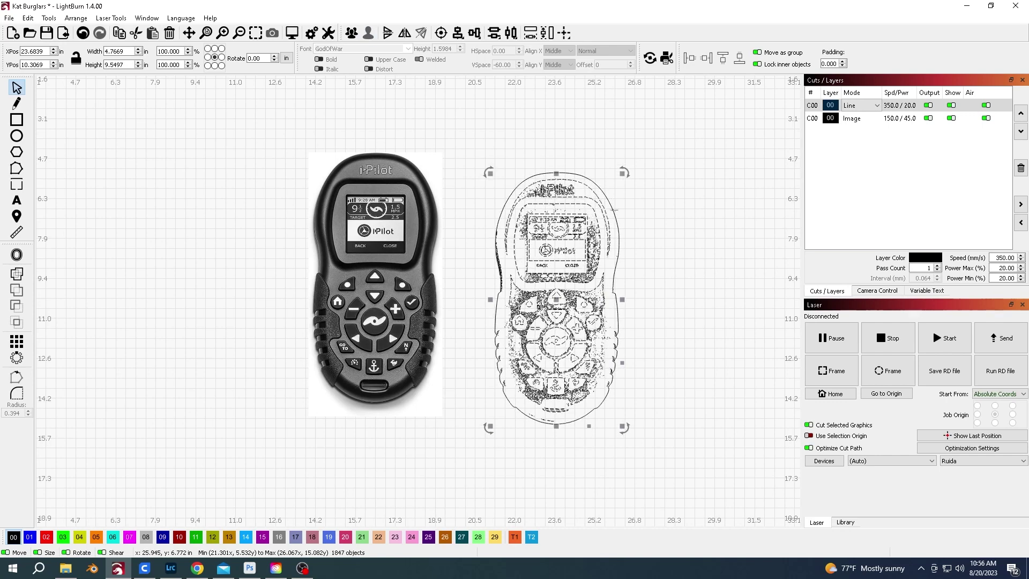
key(Delete)
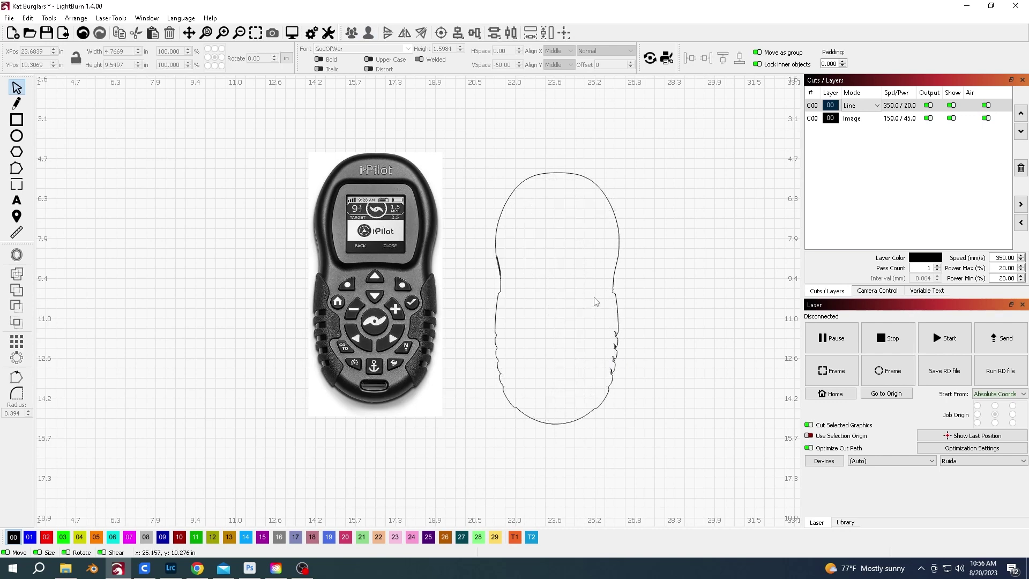
scroll(609, 334, up, 5)
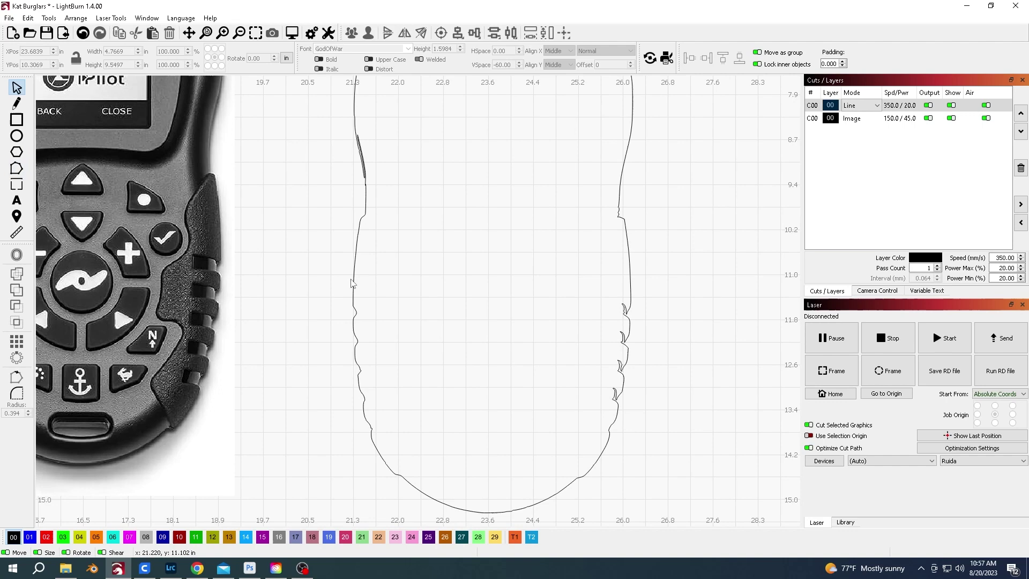
In node editing, delete the stray node clusters on the outline's right and lower-left edges
click(354, 283)
click(17, 169)
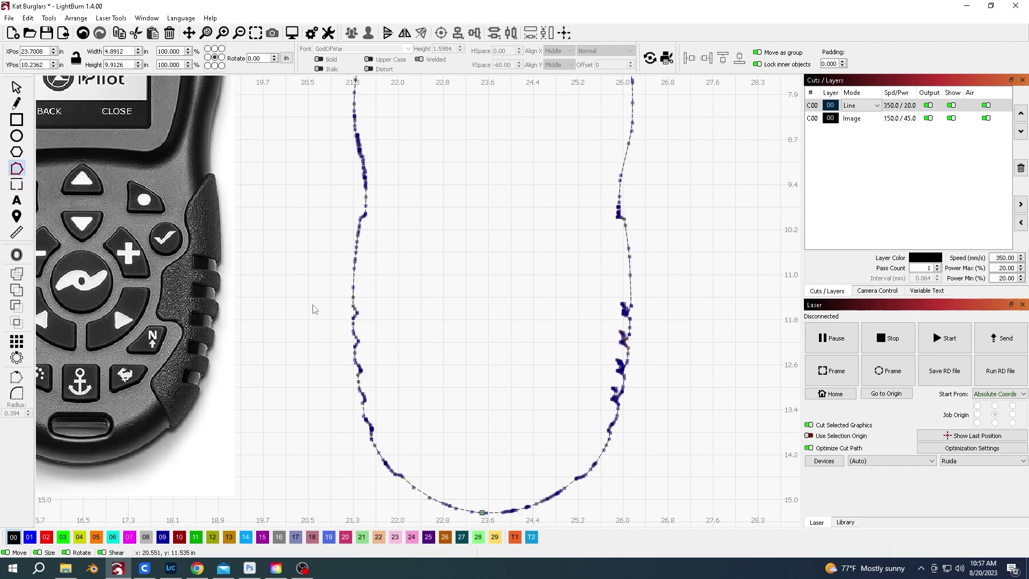
scroll(599, 319, up, 6)
drag(590, 248, 632, 342)
key(Delete)
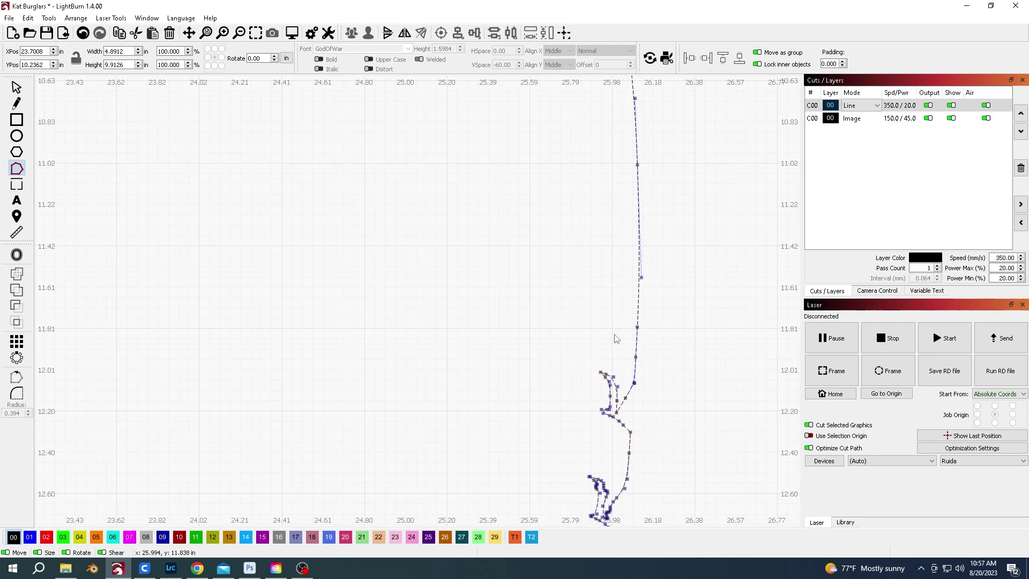
scroll(264, 361, down, 4)
scroll(255, 368, up, 3)
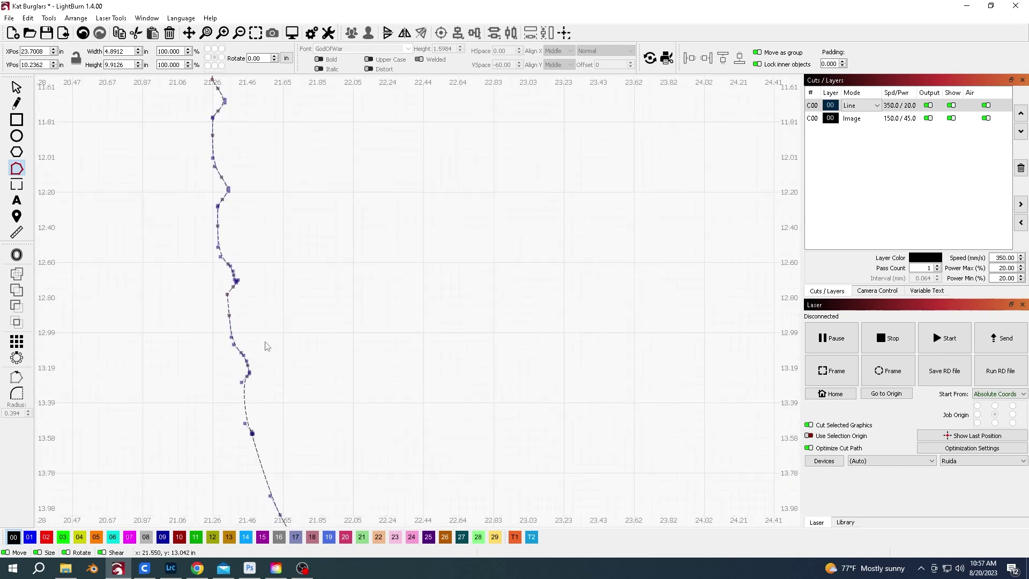
drag(265, 341, 239, 385)
key(Delete)
Remove the remaining wiggle nodes higher on the left edge and save the project
drag(248, 245, 226, 295)
key(Delete)
drag(237, 157, 219, 214)
scroll(219, 214, down, 5)
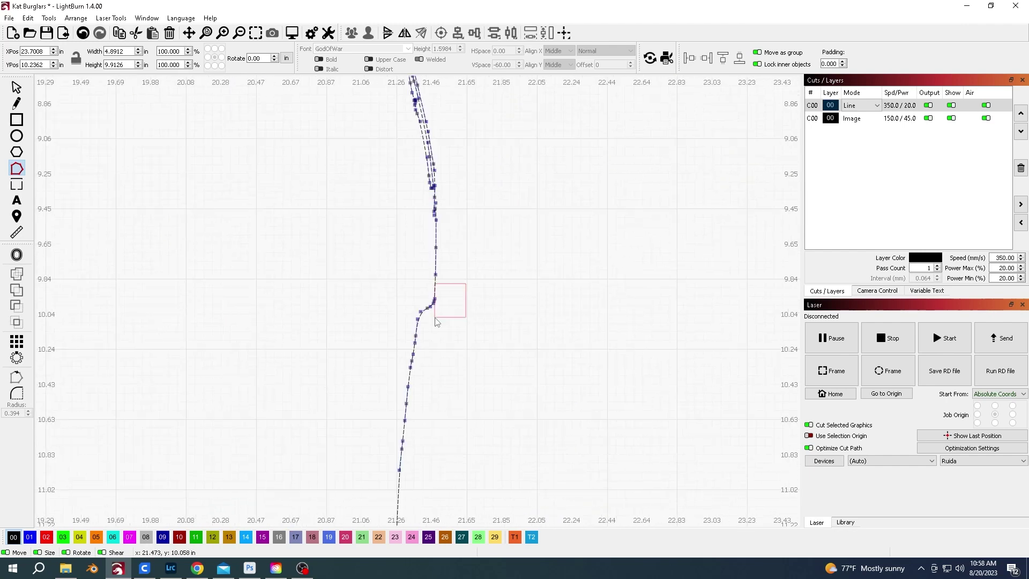
scroll(429, 322, up, 5)
key(Delete)
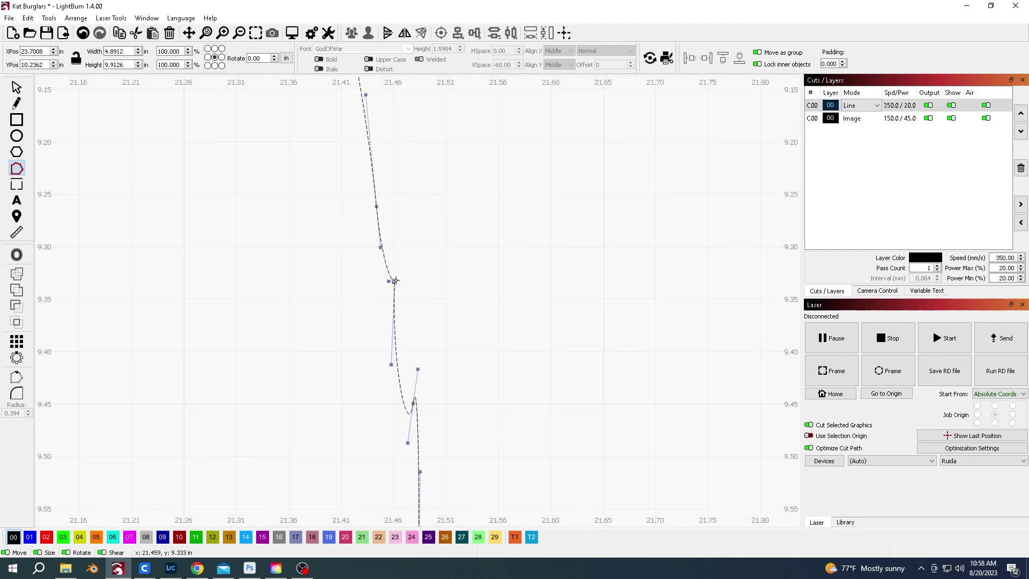
scroll(481, 363, down, 5)
scroll(322, 292, down, 3)
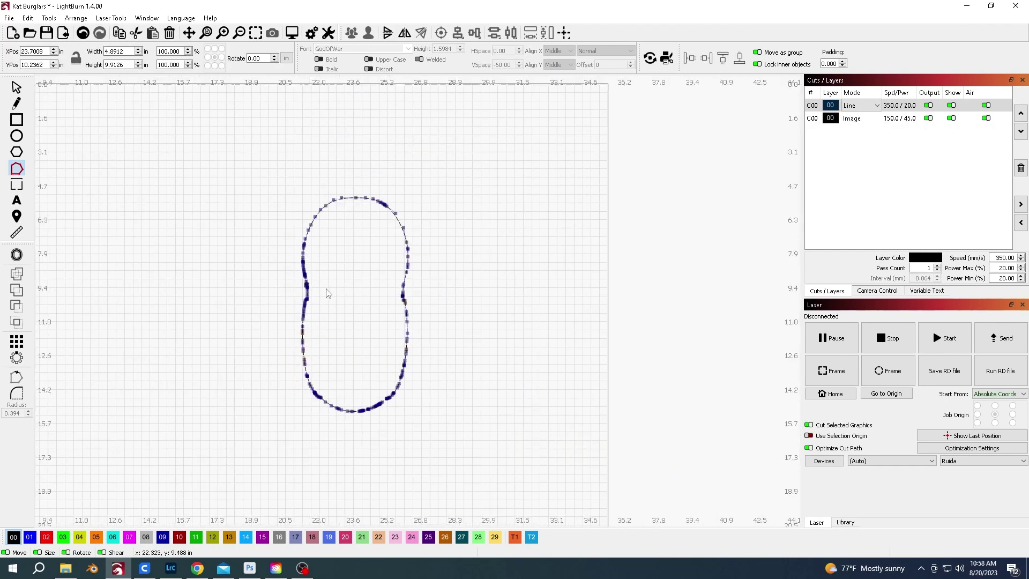
key(ctrl+s)
Export the cleaned outline as an SVG named 'remote holder'
click(9, 18)
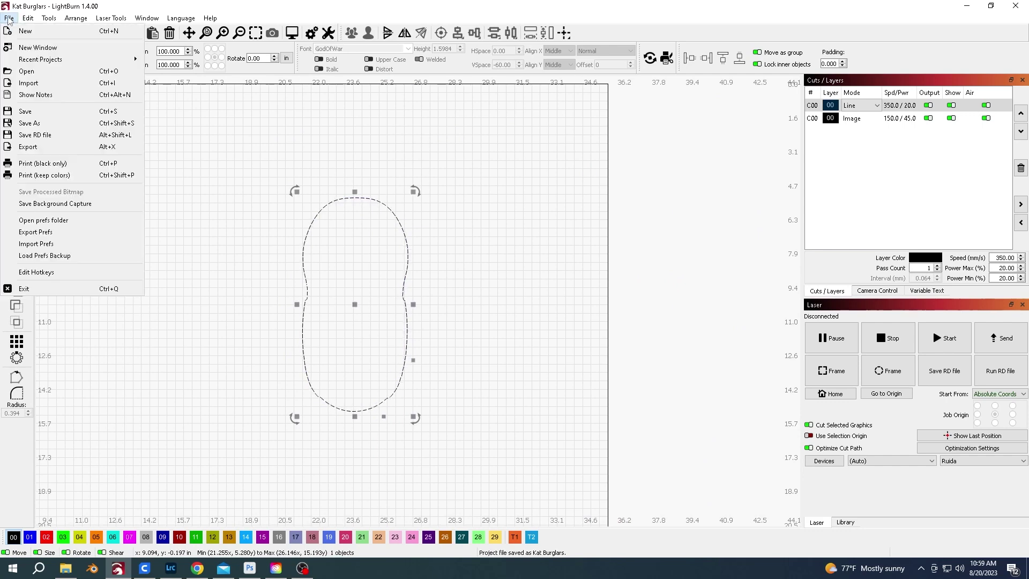
click(41, 146)
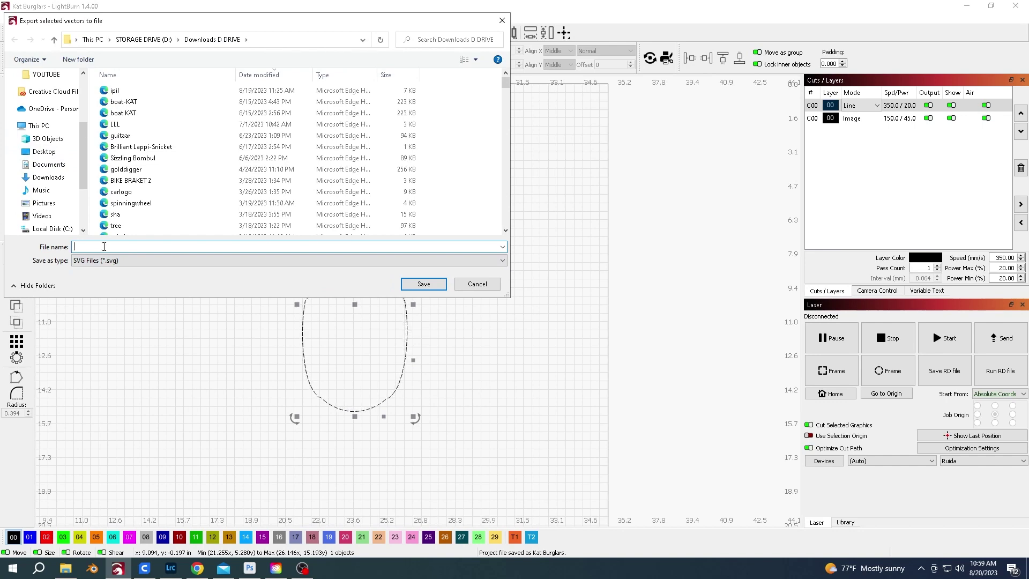
text(remote holder)
key(Return)
Bring up the Tinkercad design 'Grand Jofo' in the browser and tilt the view lower
mouse_move(162, 574)
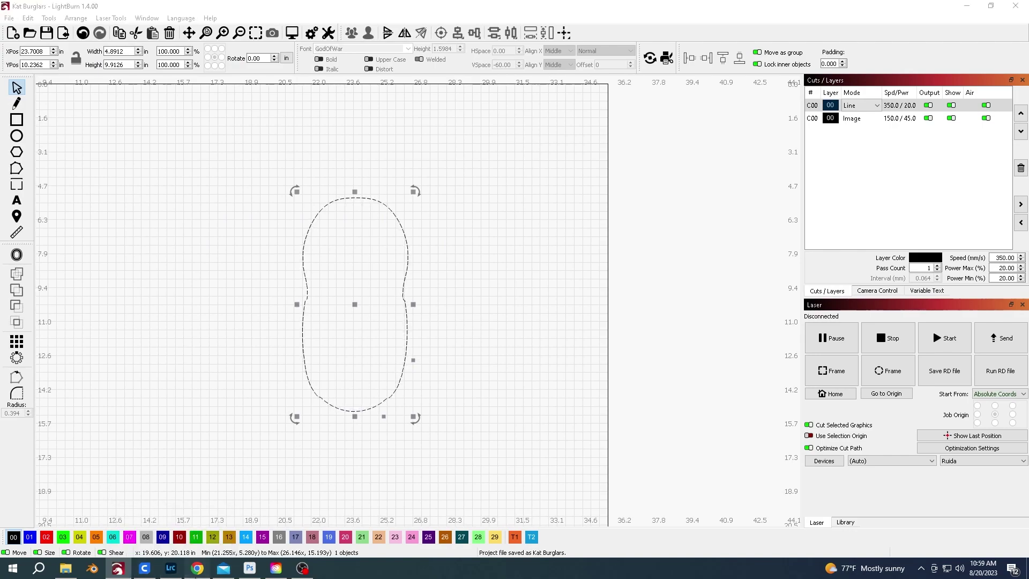
click(197, 568)
scroll(381, 391, down, 2)
right_drag(383, 410, 430, 272)
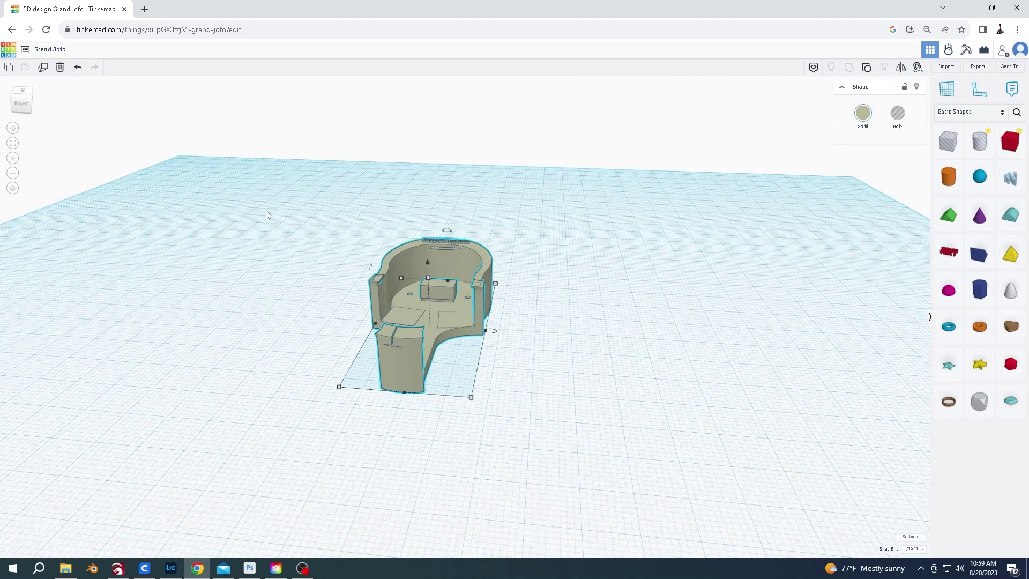
Import the remote outline SVG, scale it to about 5.503 by 2.716, and place it beside the holder
right_drag(266, 210, 186, 154)
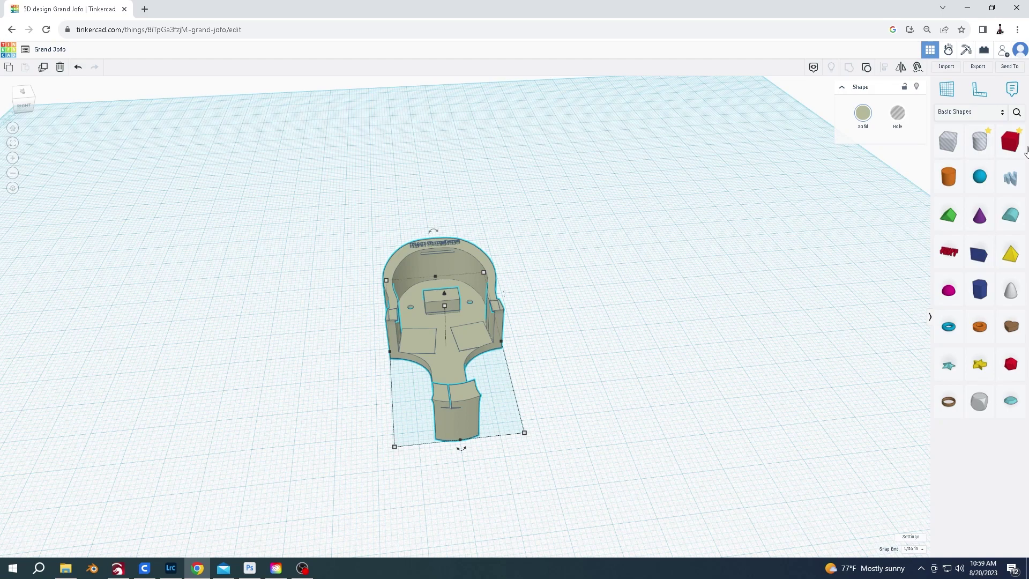
click(945, 69)
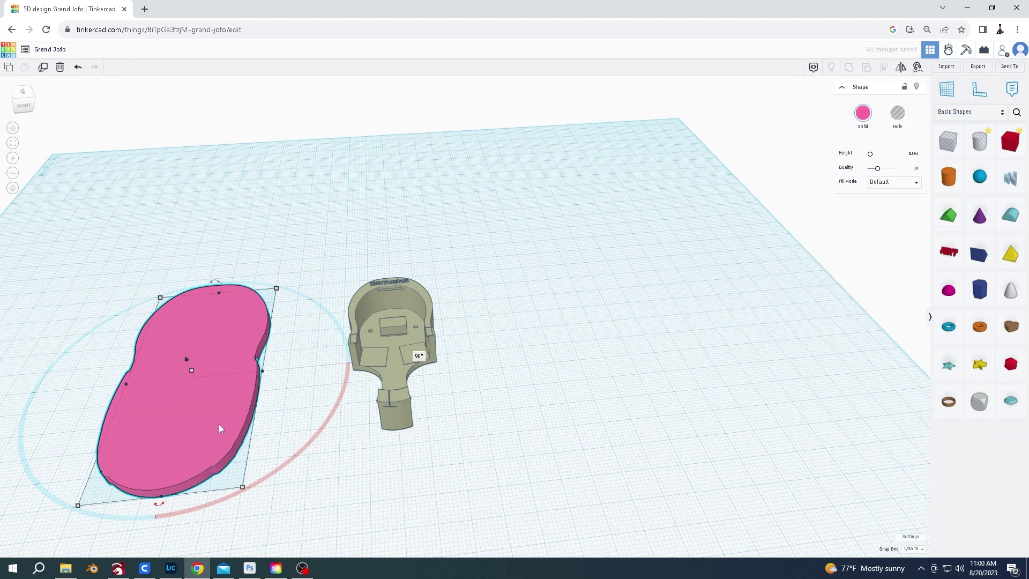
mouse_move(218, 424)
right_down()
mouse_move(311, 427)
mouse_move(230, 376)
mouse_move(370, 345)
mouse_move(425, 303)
mouse_move(532, 319)
mouse_move(504, 304)
mouse_move(277, 326)
mouse_move(226, 412)
right_up()
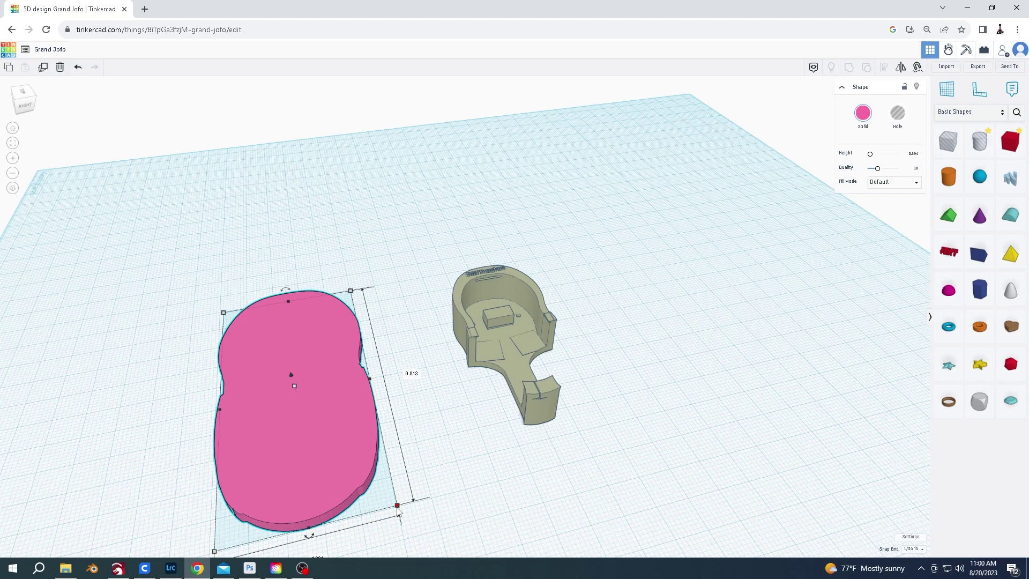
drag(398, 509, 290, 414)
scroll(253, 380, up, 2)
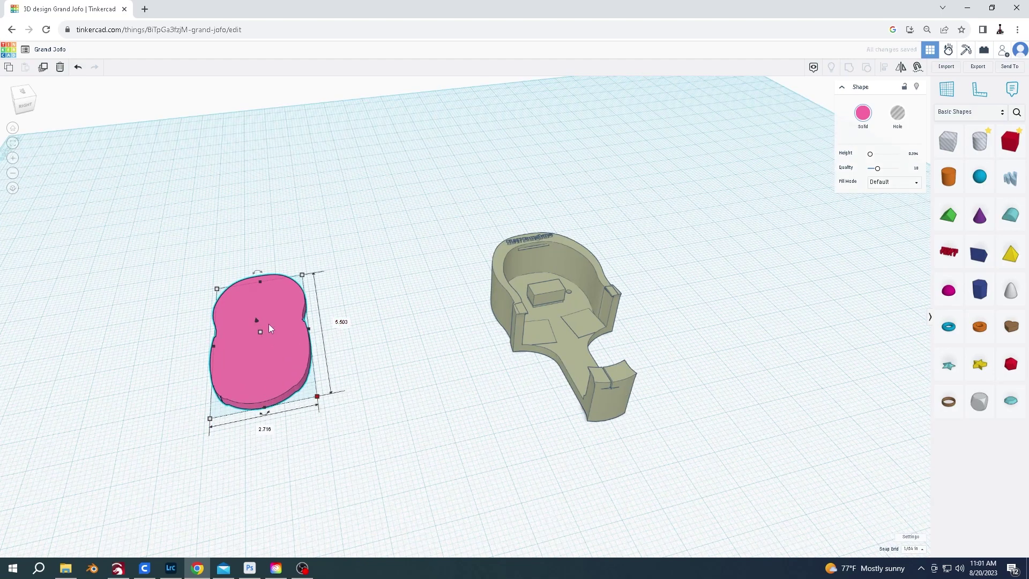
drag(257, 360, 363, 398)
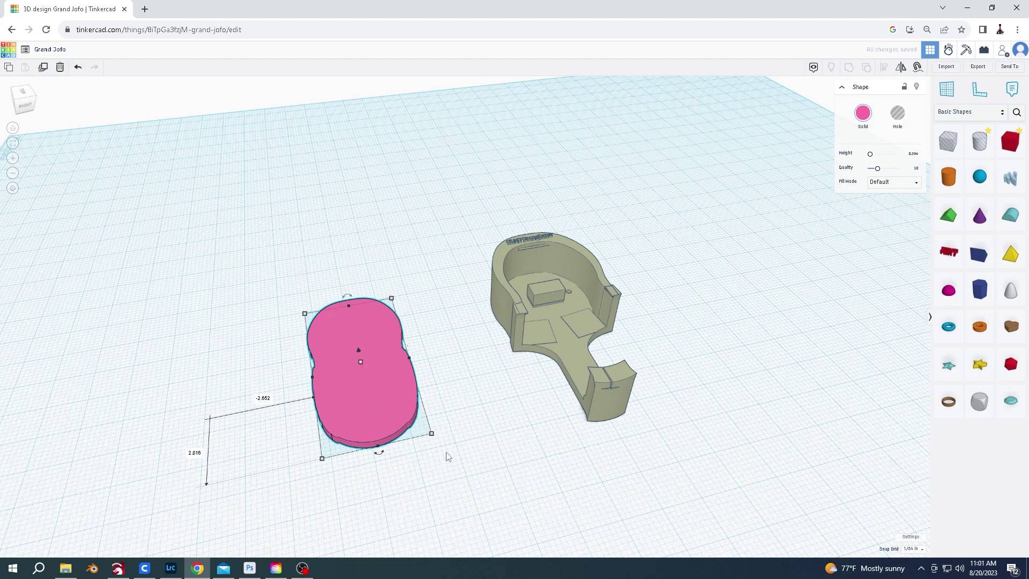
Duplicate the outline, move the copy left, set snap to 1/4 in, and enlarge the middle shape to 6.016 by 2.969
key(ctrl+d)
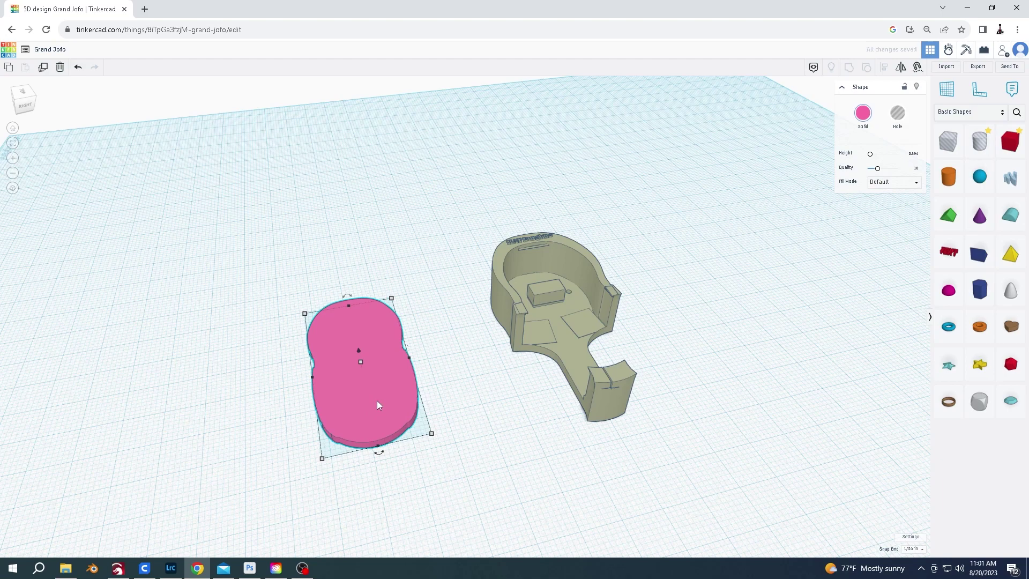
drag(375, 402, 124, 413)
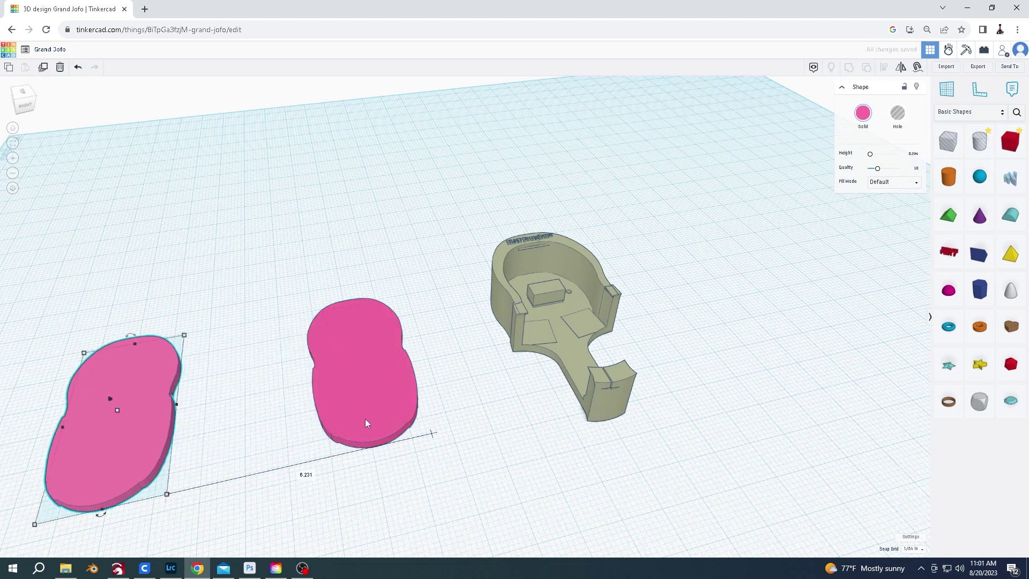
click(373, 419)
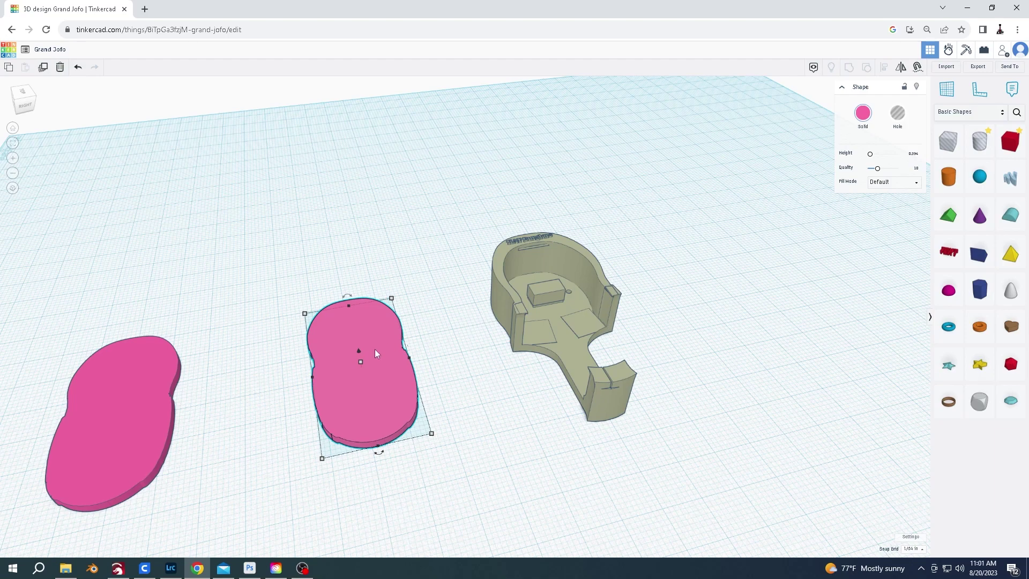
scroll(438, 445, up, 1)
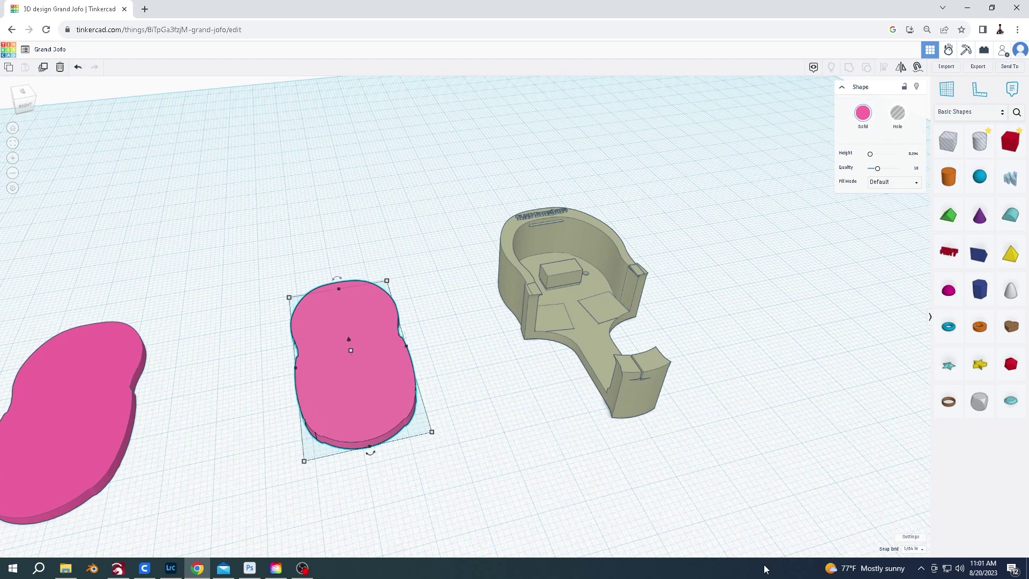
click(917, 548)
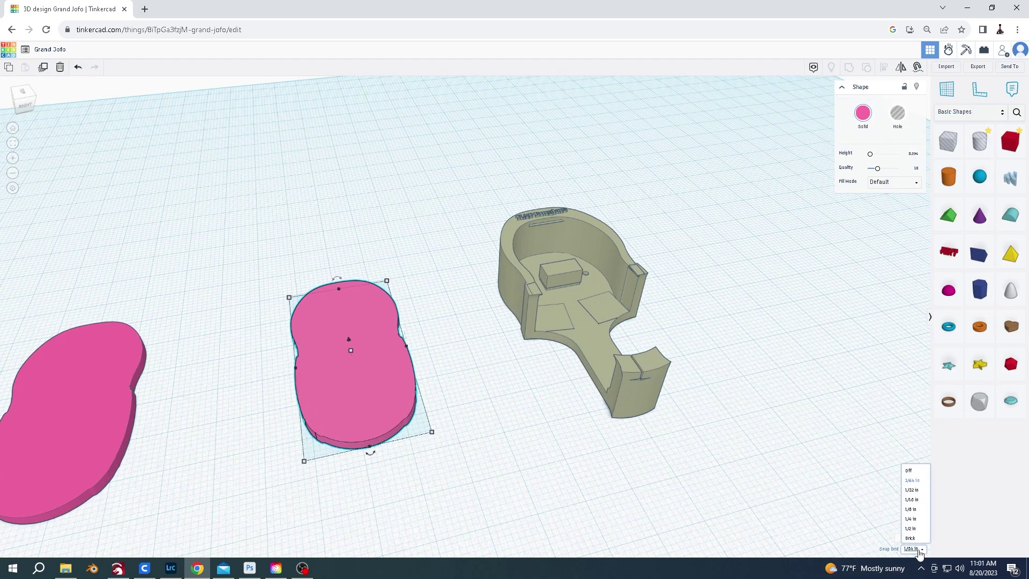
click(922, 515)
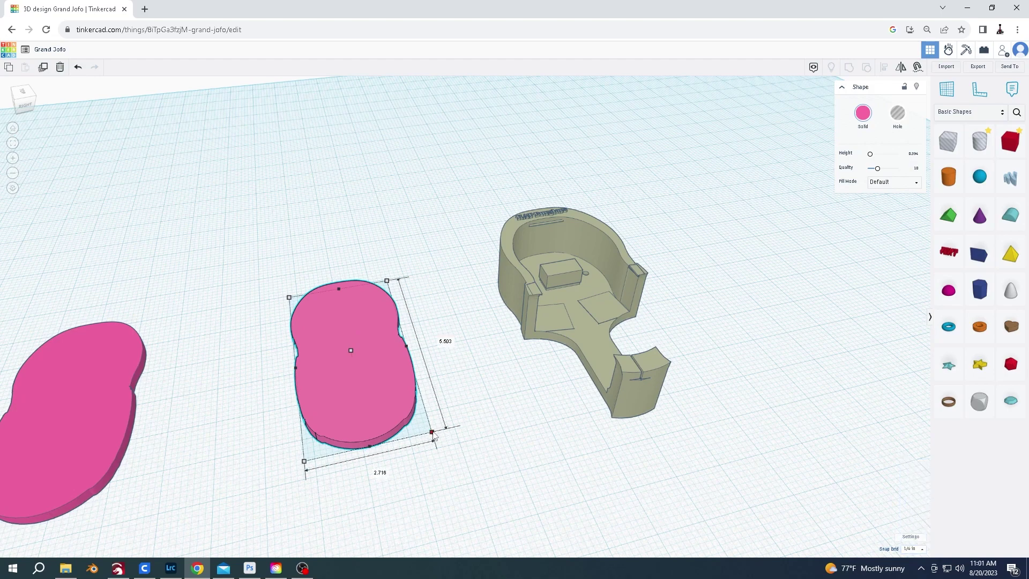
drag(433, 435, 438, 437)
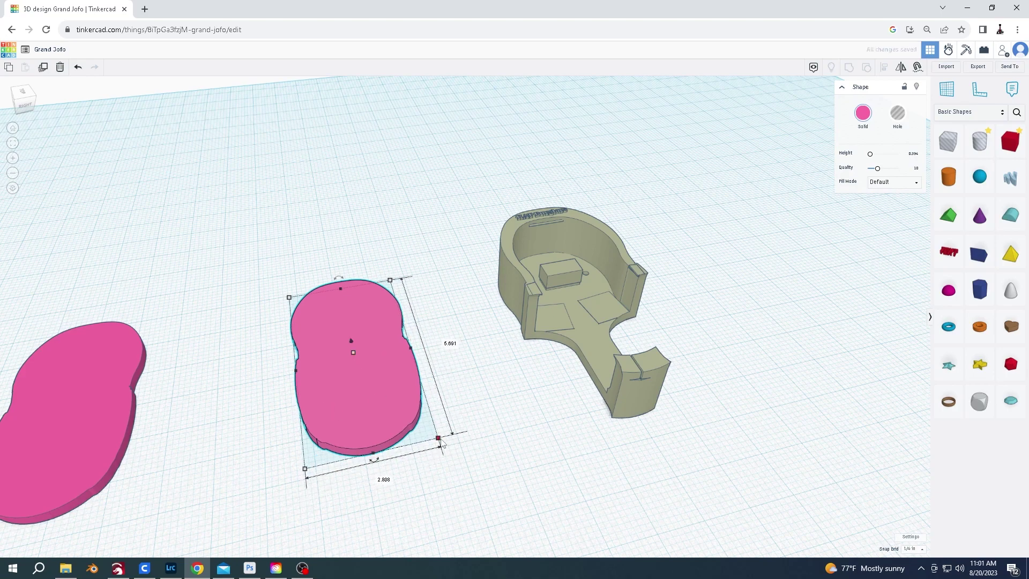
drag(440, 442, 448, 447)
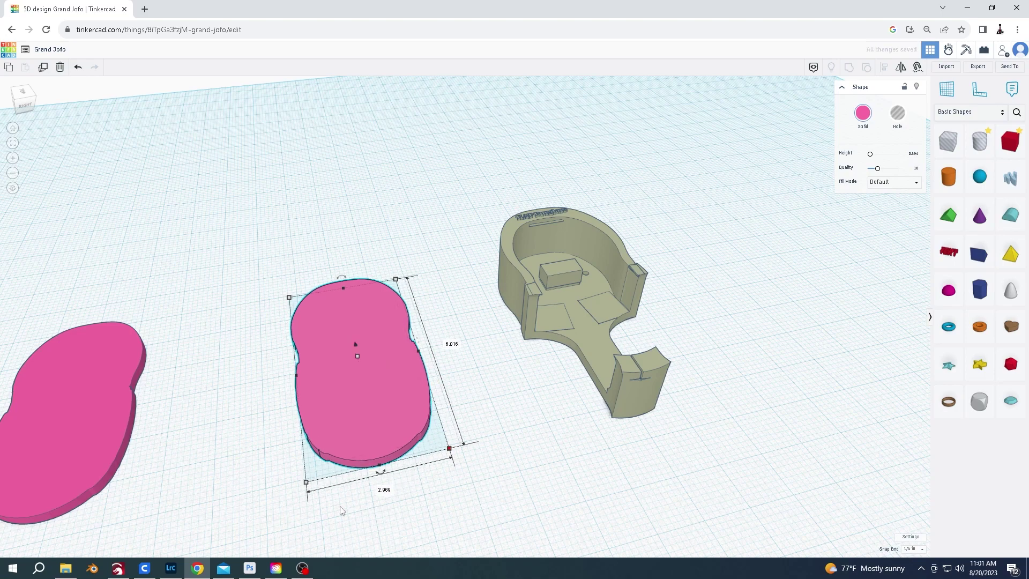
Make the middle shape much taller and raise the left shape's height to 1
click(99, 474)
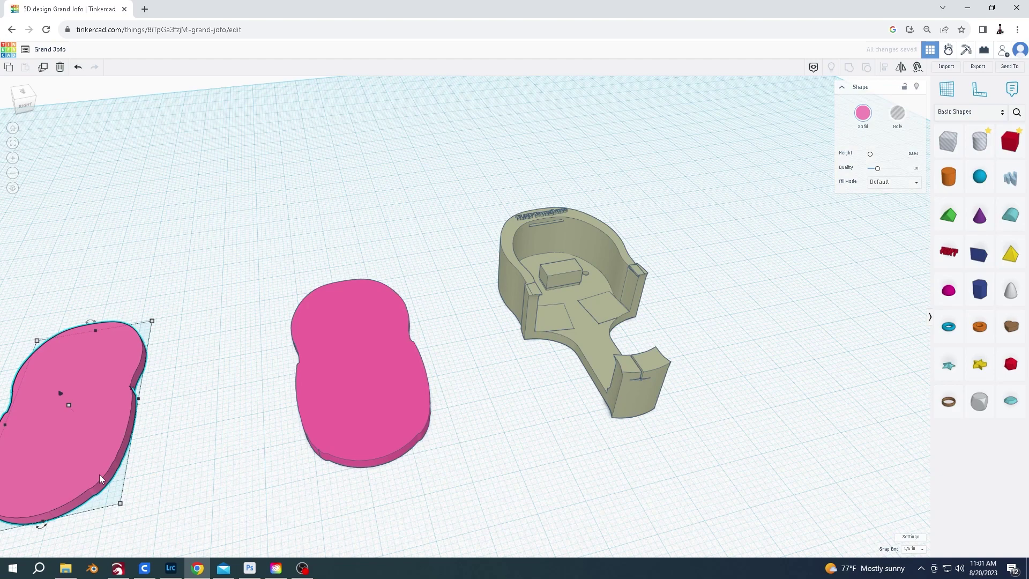
drag(67, 405, 156, 410)
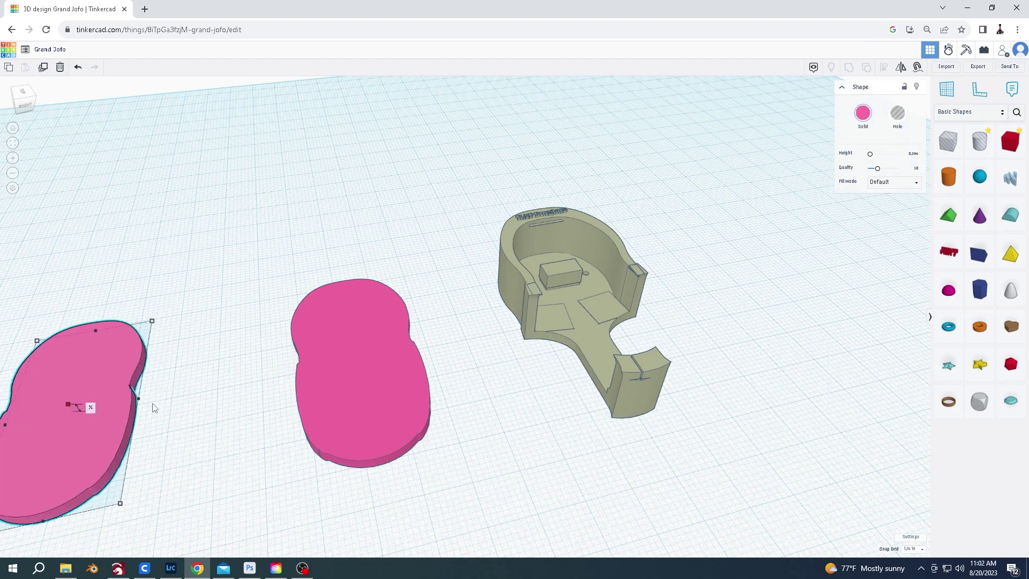
drag(66, 428, 159, 387)
right_drag(485, 397, 564, 323)
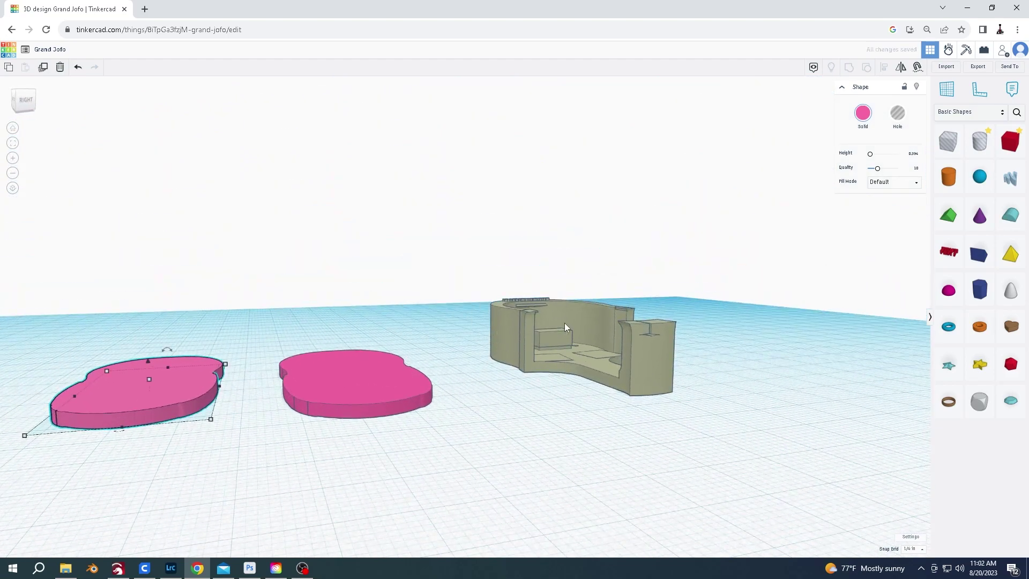
click(350, 371)
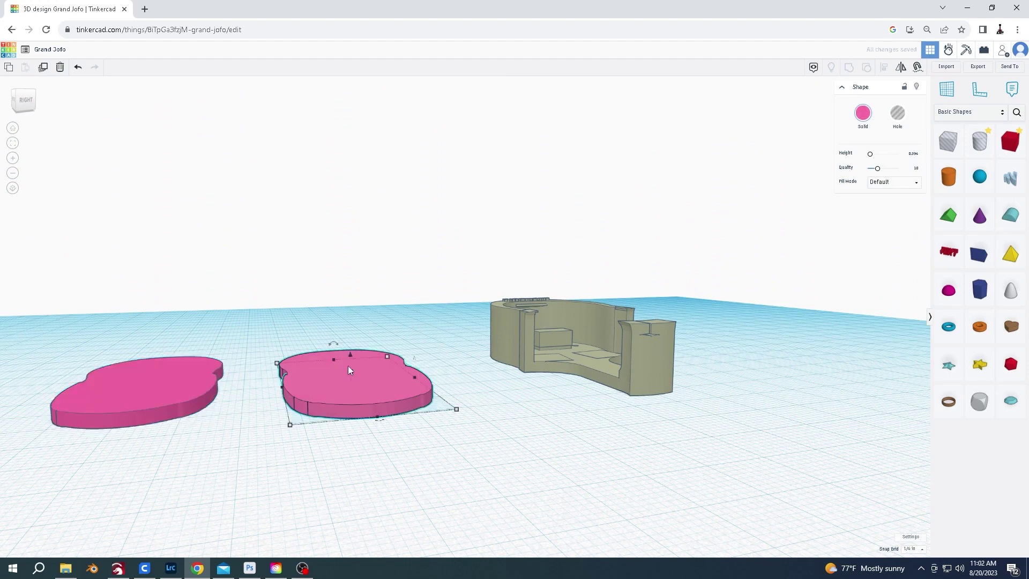
drag(350, 369, 356, 316)
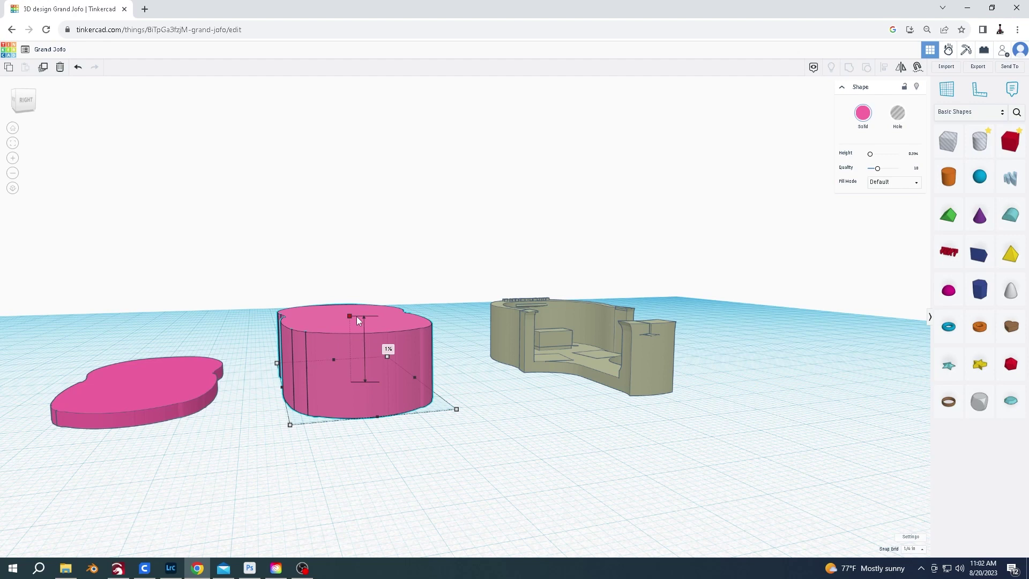
click(172, 384)
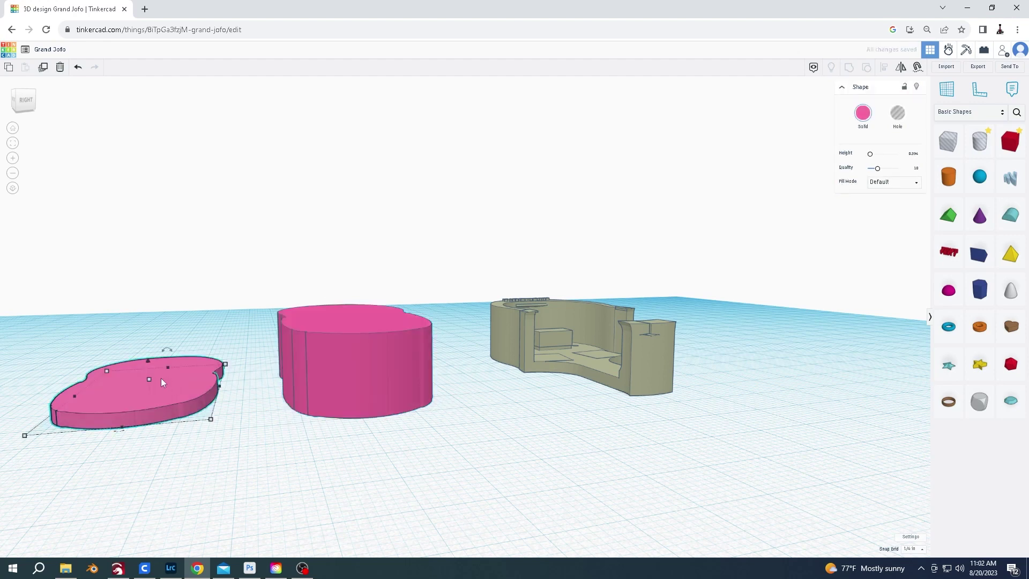
drag(149, 380, 152, 342)
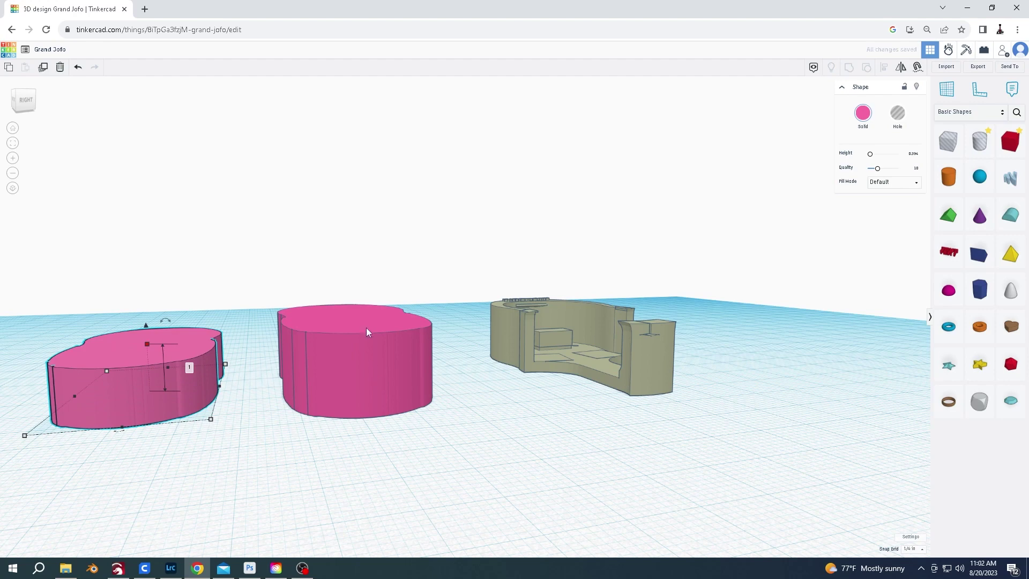
Convert the left copy to a hole, move it into the larger pink shape, and center them with Align
click(897, 113)
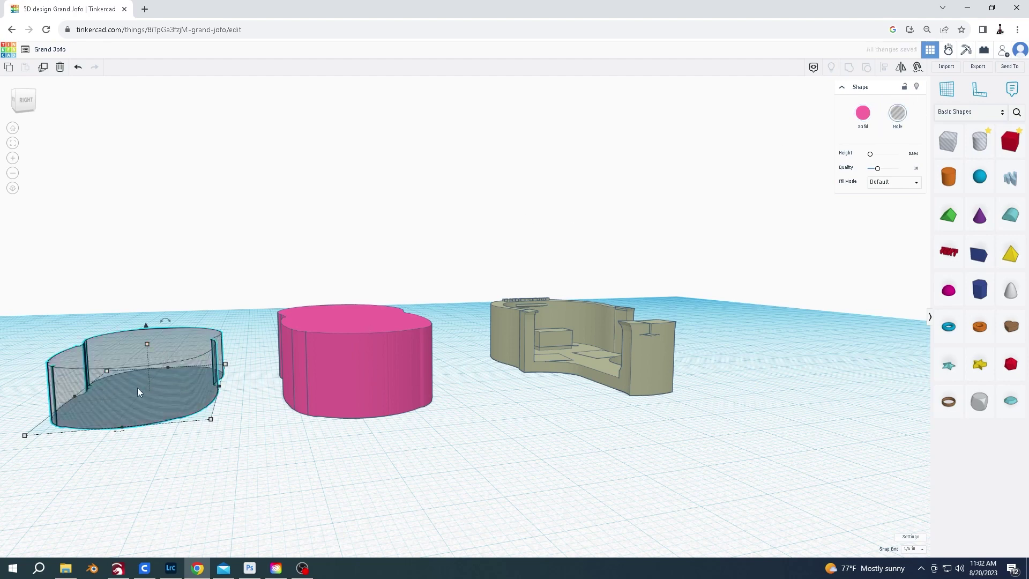
drag(137, 388, 405, 390)
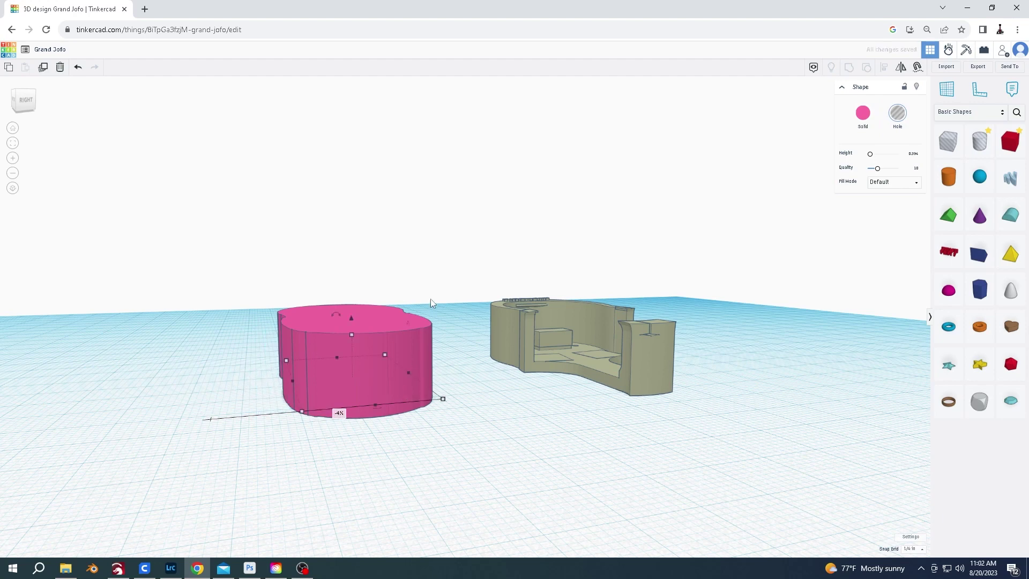
shift+click(380, 326)
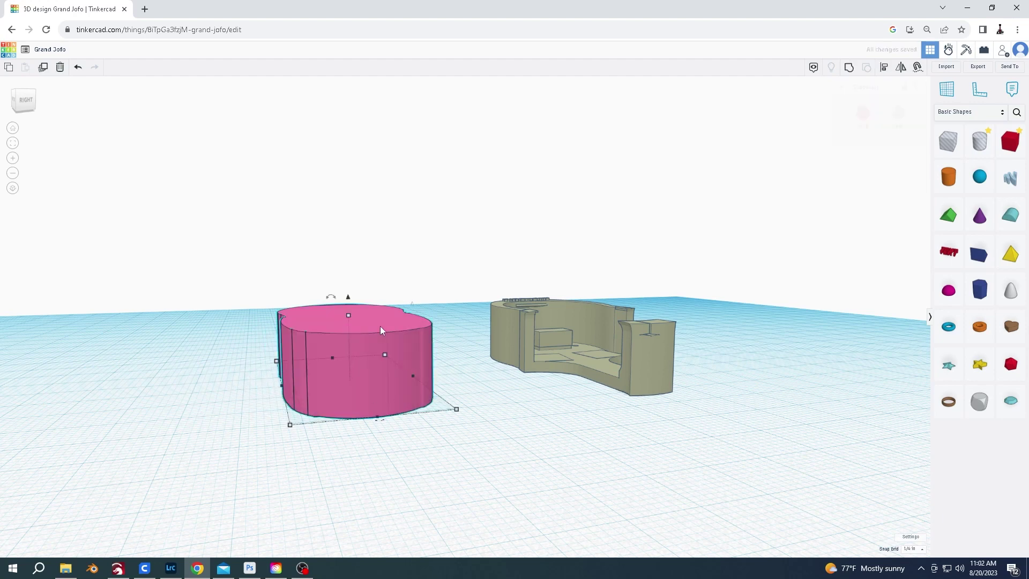
click(886, 68)
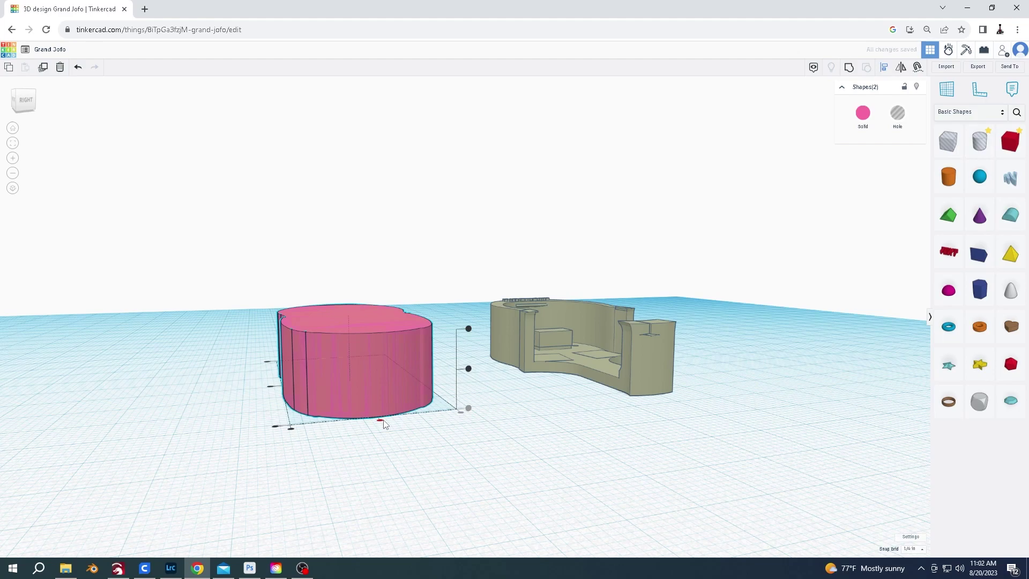
click(270, 390)
click(382, 372)
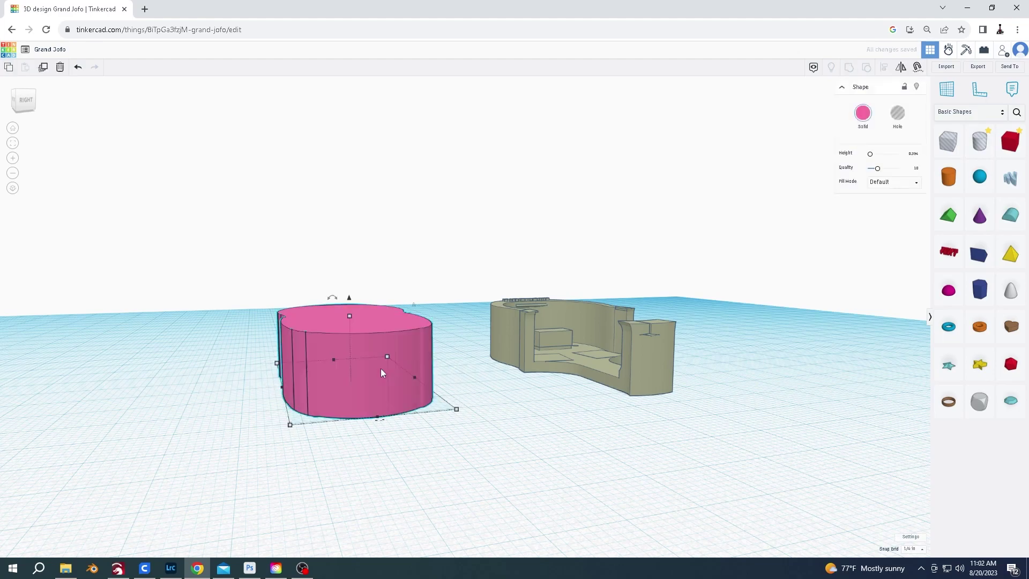
right_drag(380, 368, 435, 458)
drag(496, 347, 358, 448)
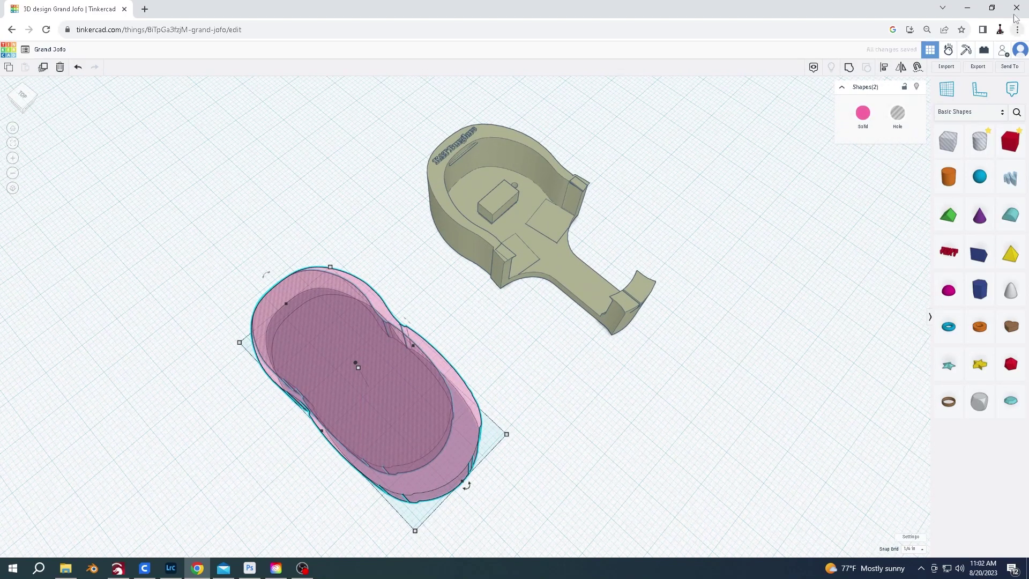
click(884, 67)
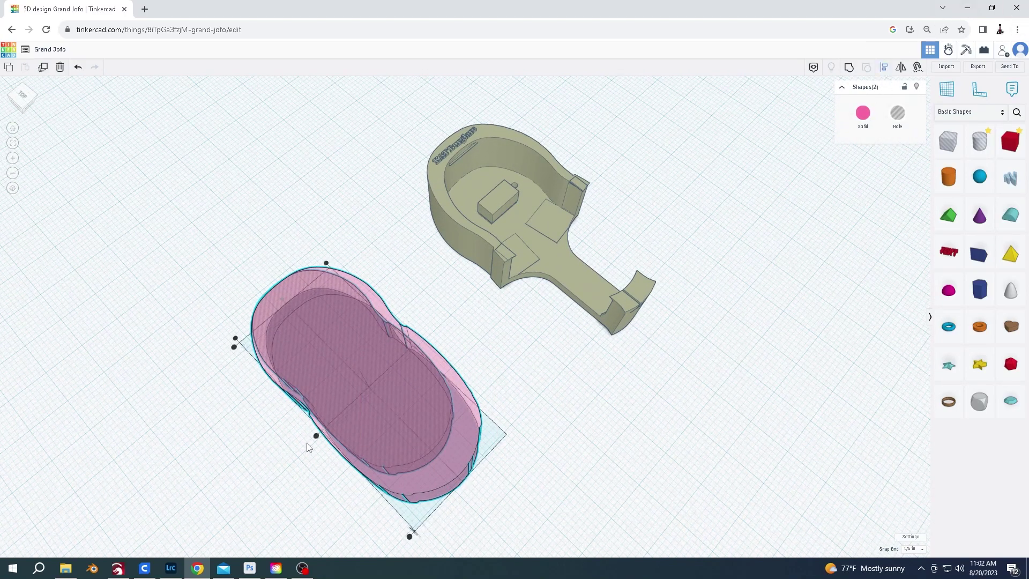
click(316, 436)
right_drag(343, 454, 285, 192)
click(281, 146)
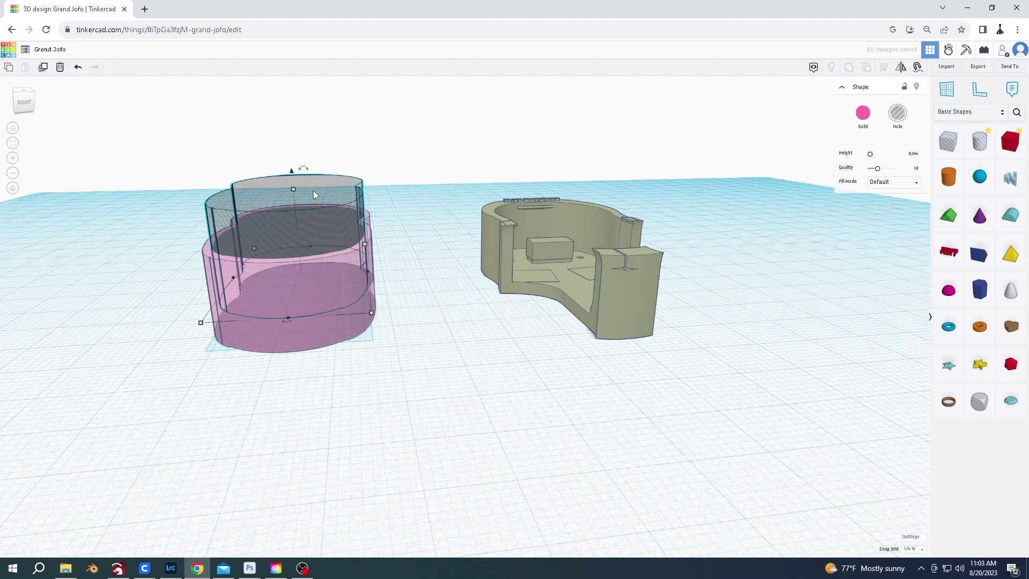
Drop the hole onto the workplane, then lift it to leave a quarter-inch solid base beneath
key(d)
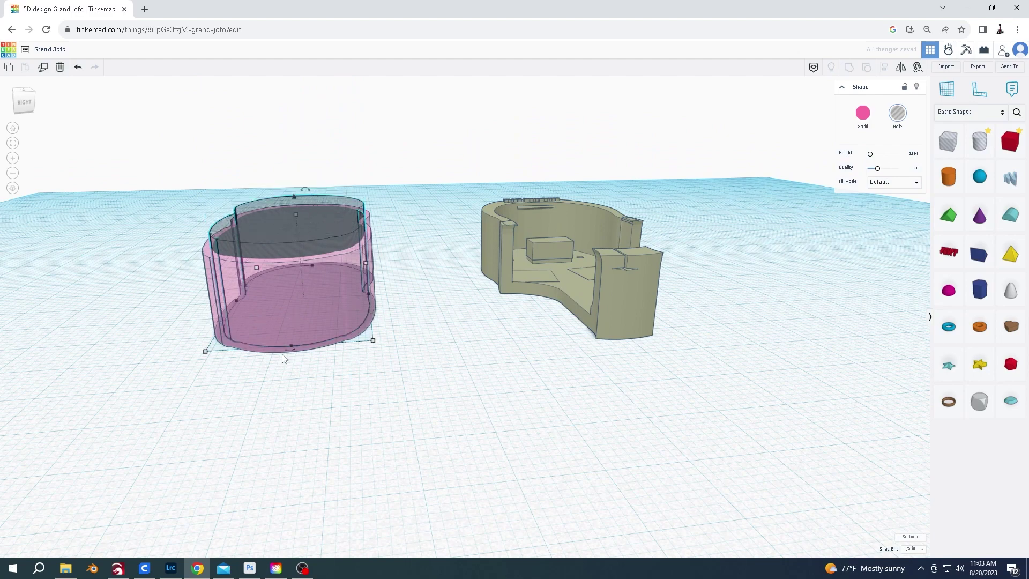
right_drag(289, 338, 303, 170)
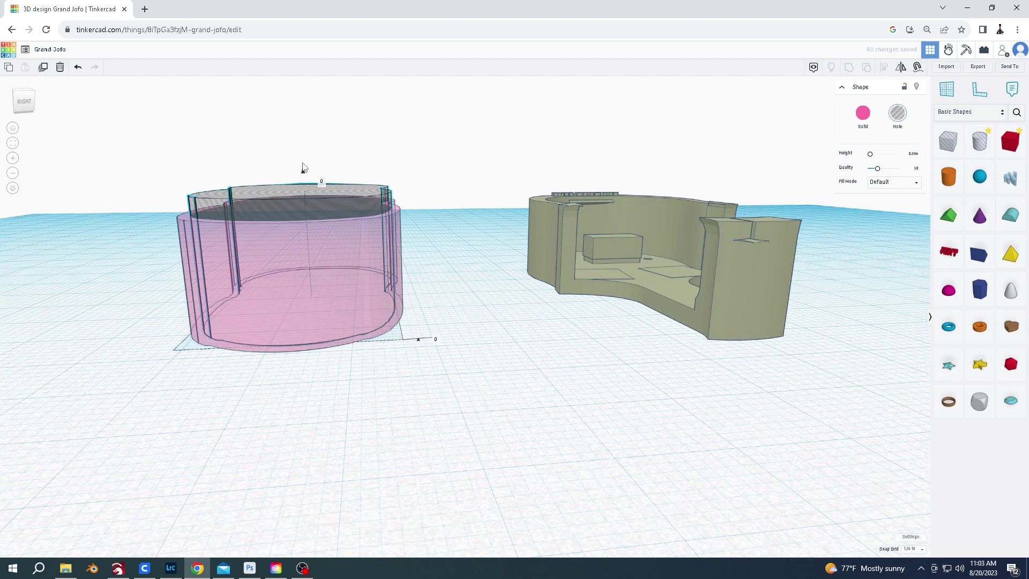
drag(303, 167, 304, 163)
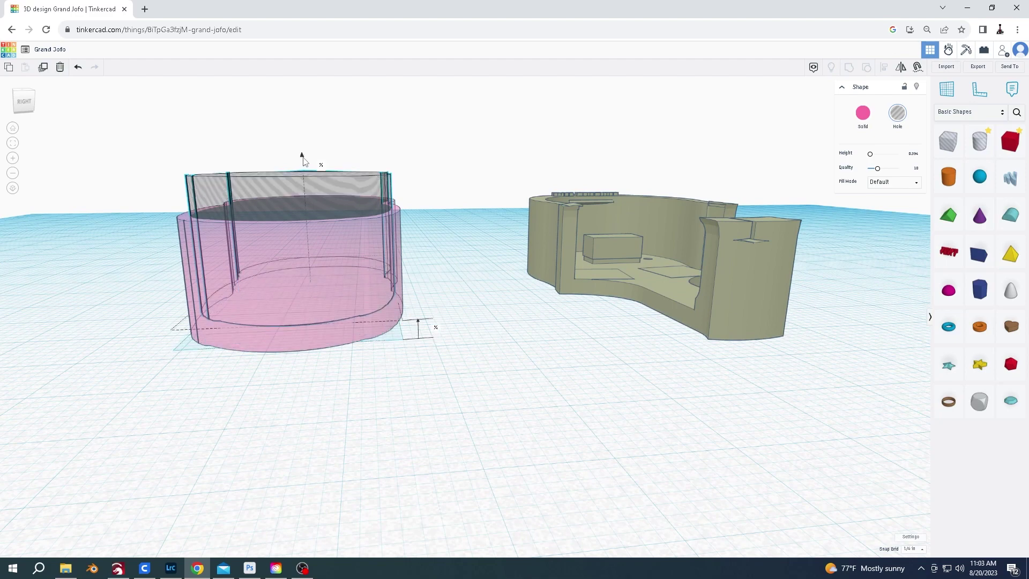
drag(303, 159, 303, 161)
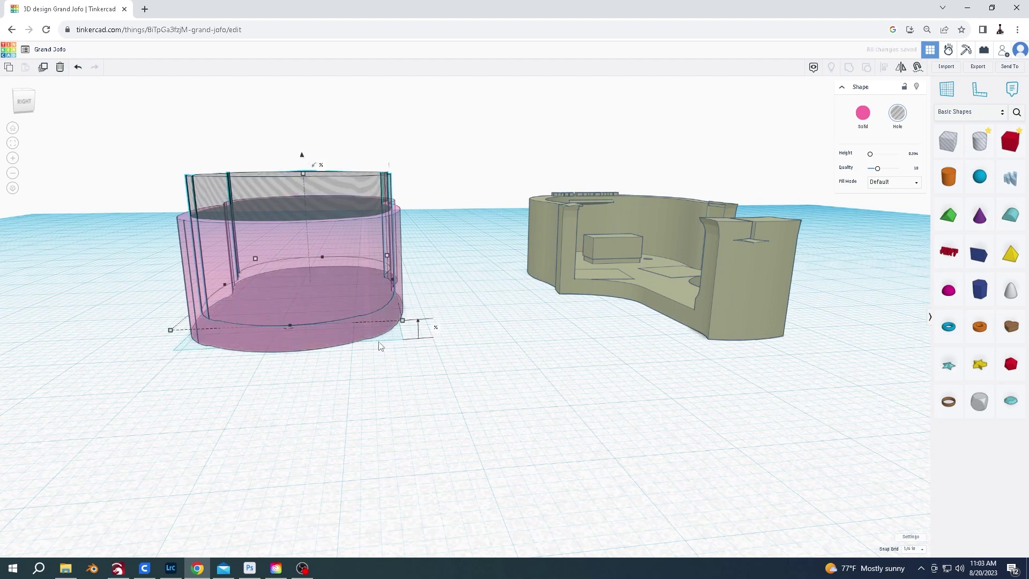
right_drag(414, 306, 362, 324)
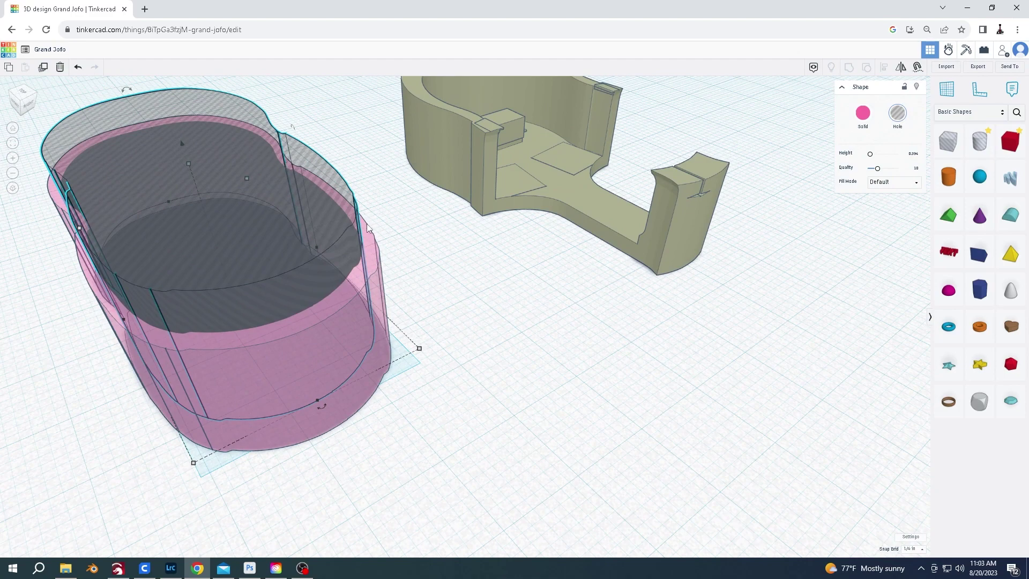
Group the hole with the pink solid (Ctrl+G) into a hollow tray, then inspect it from above
shift+click(332, 347)
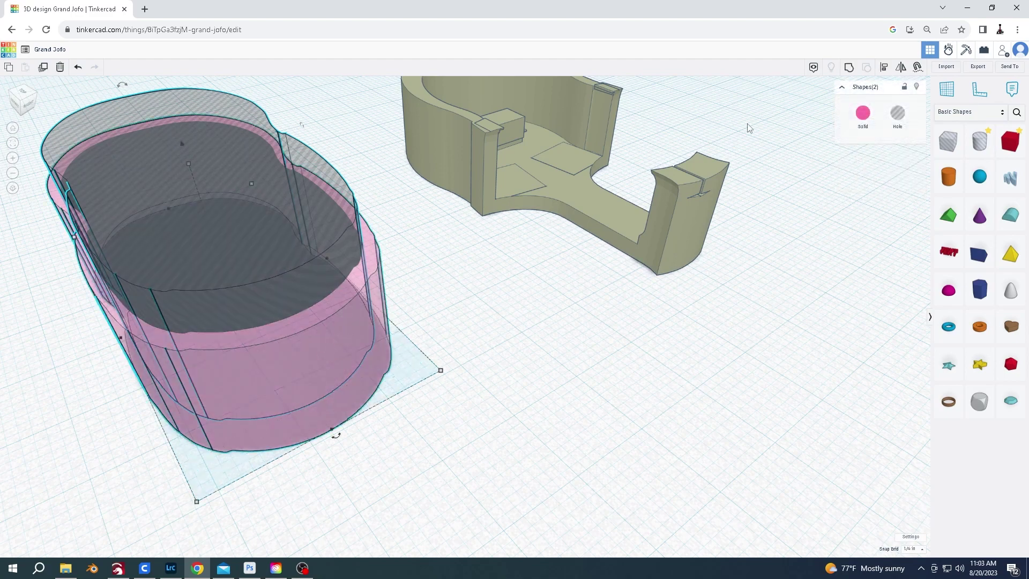
key(ctrl+g)
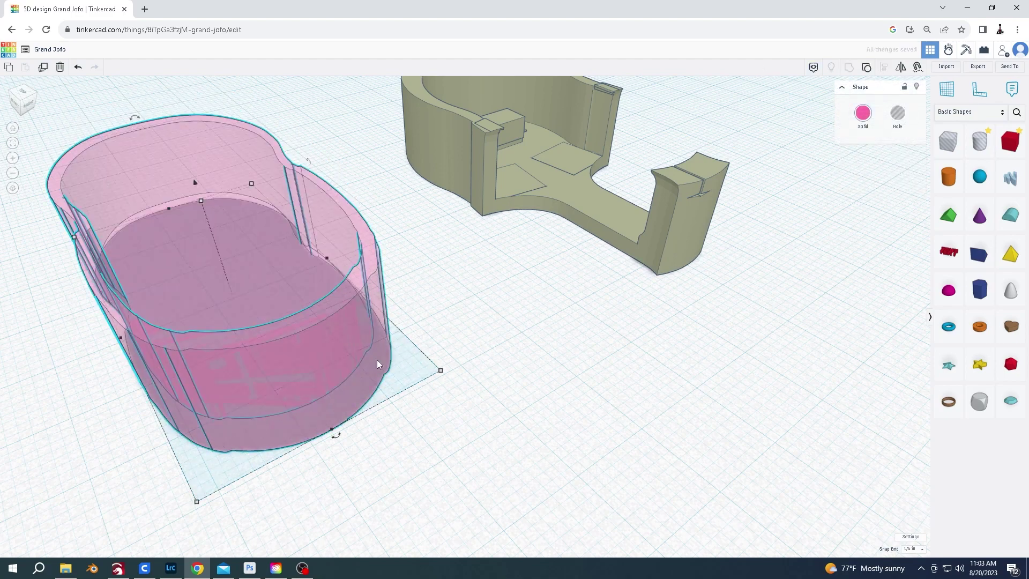
scroll(247, 219, up, 1)
scroll(247, 219, down, 1)
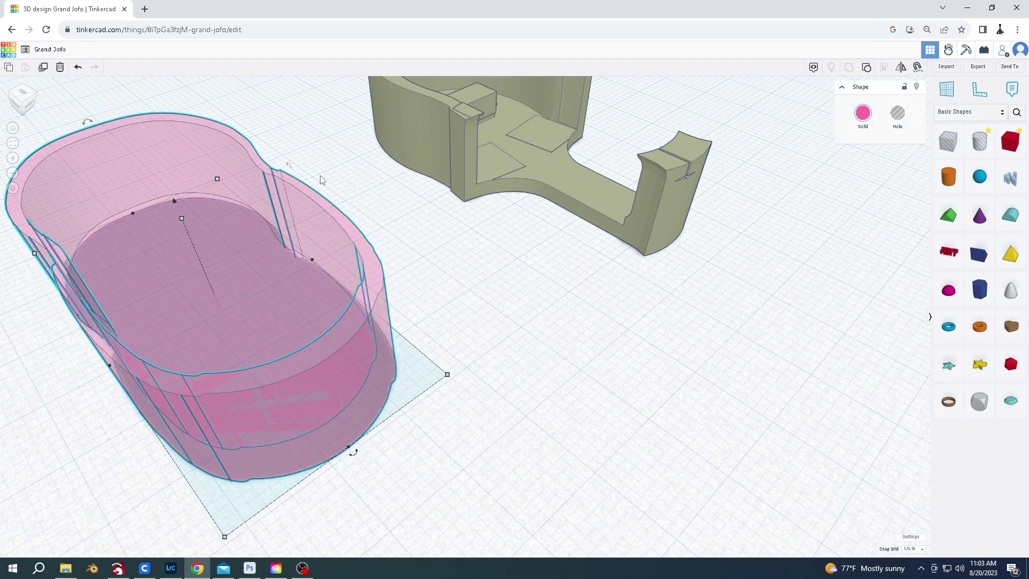
middle_drag(397, 107, 403, 188)
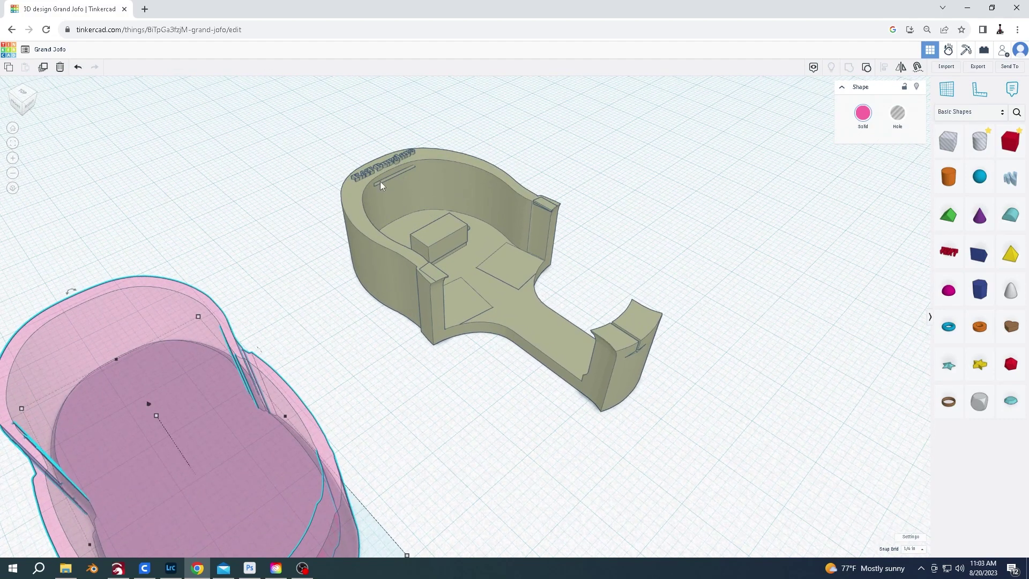
scroll(548, 211, up, 1)
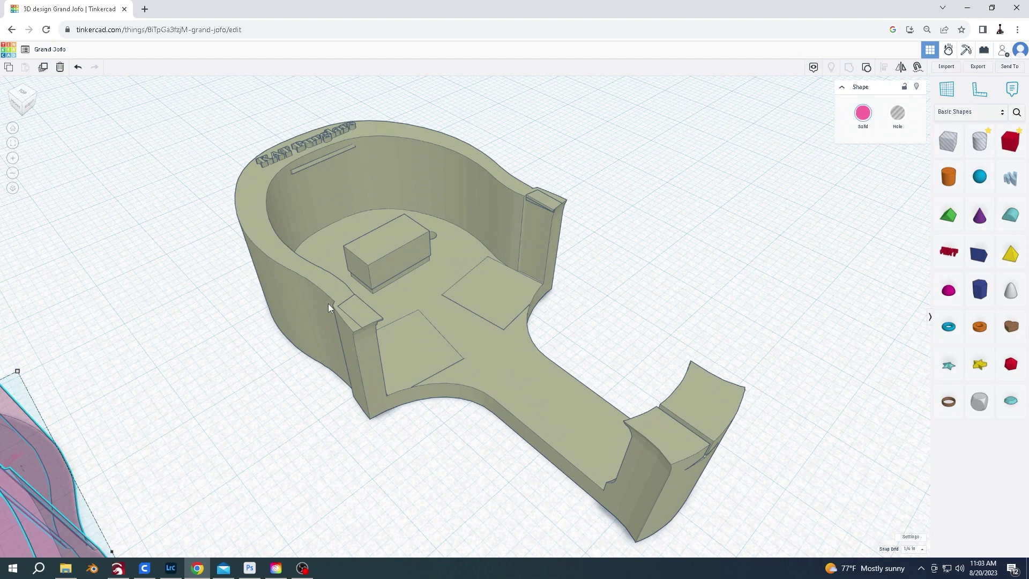
scroll(356, 304, down, 2)
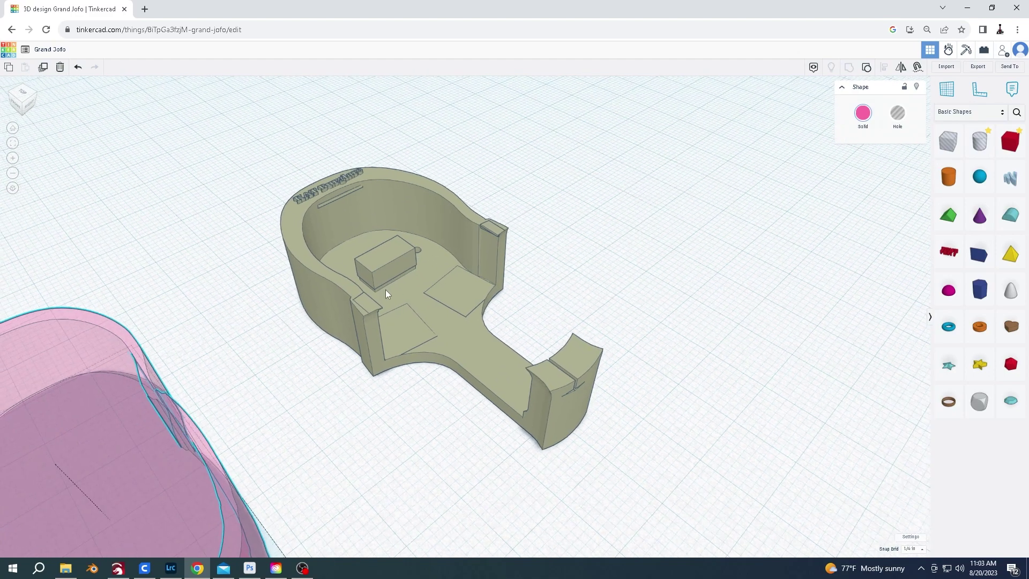
middle_drag(386, 290, 463, 255)
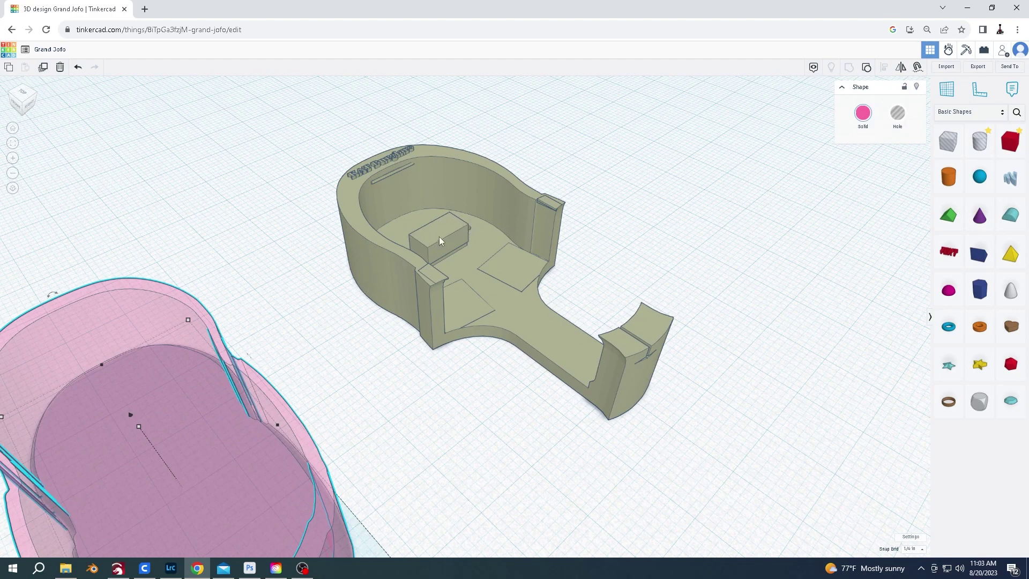
right_drag(439, 231, 289, 370)
scroll(360, 220, up, 3)
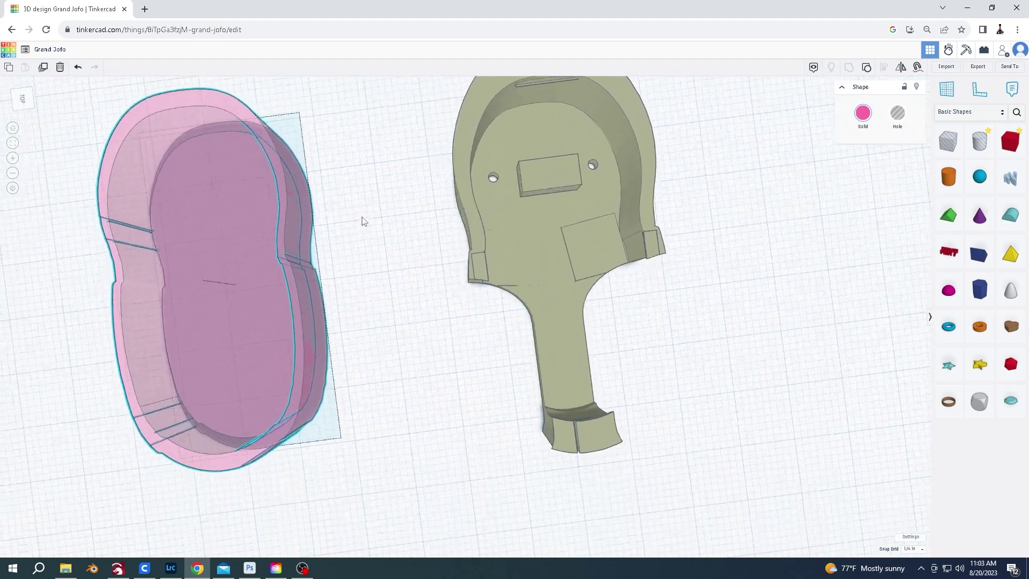
mouse_move(389, 236)
right_down()
mouse_move(381, 251)
mouse_move(473, 255)
mouse_move(375, 225)
right_up()
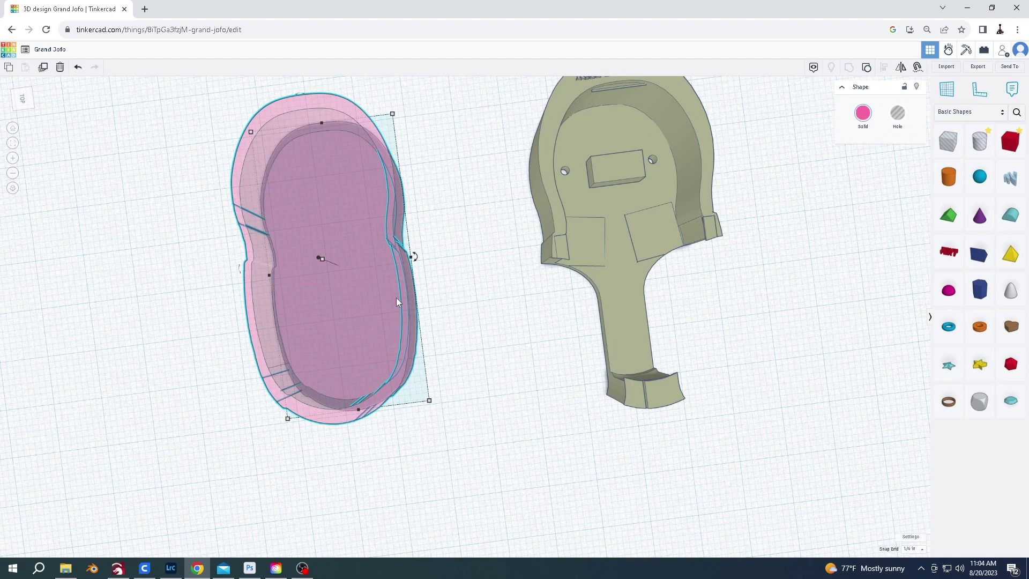
right_drag(418, 295, 413, 257)
Add a cylinder hole, stretch it into a tall oval, and move it into the shell's side
click(982, 152)
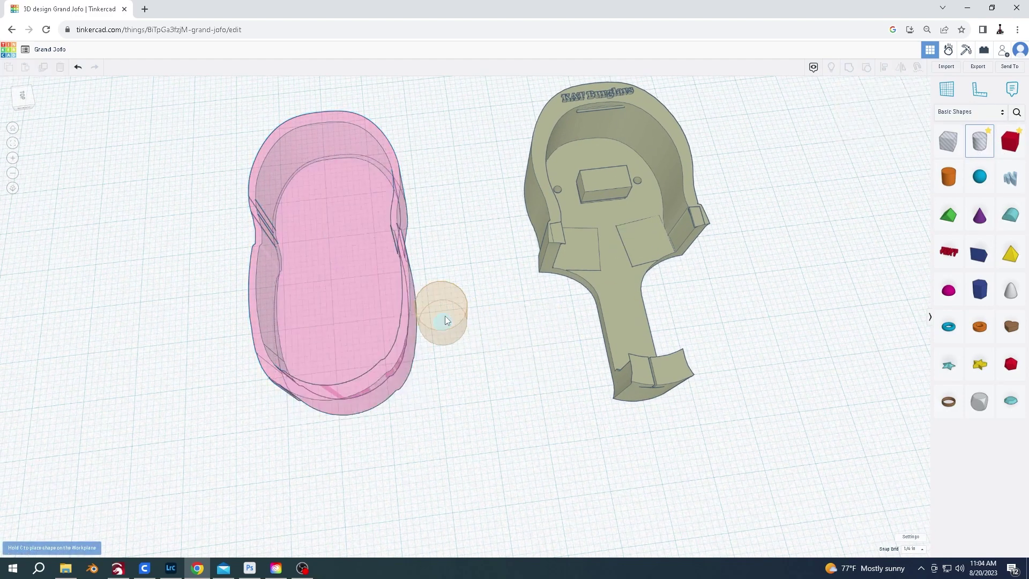
click(442, 310)
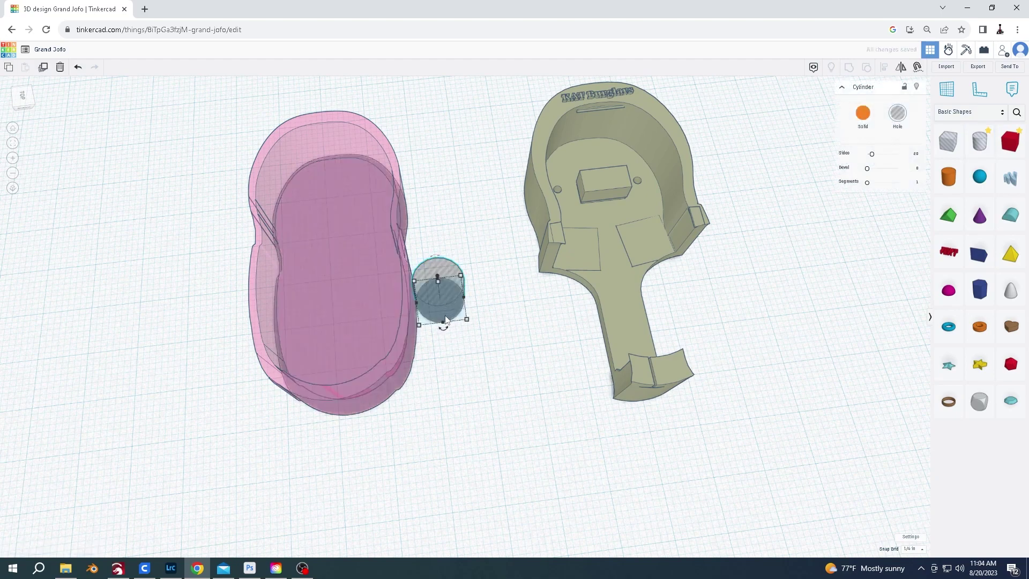
drag(442, 327, 457, 444)
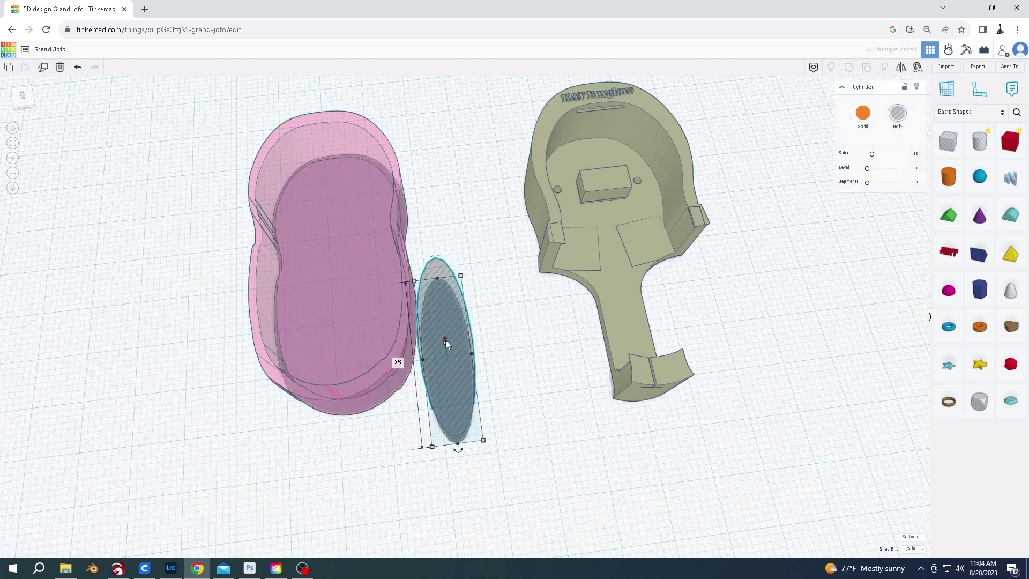
drag(446, 342, 448, 310)
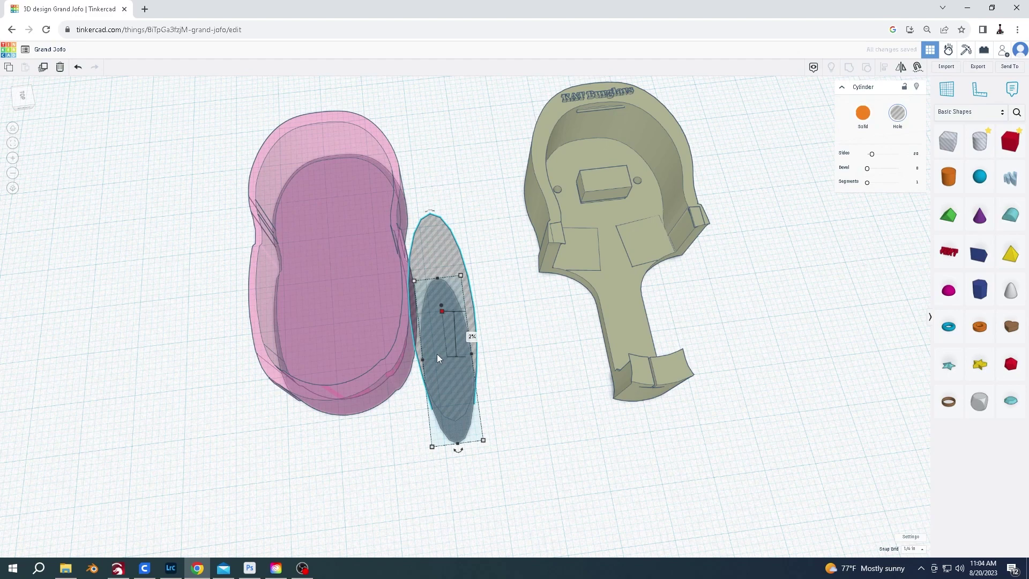
drag(436, 354, 253, 333)
Duplicate the oval hole for the opposite side and group both holes with the shell
key(ctrl+d)
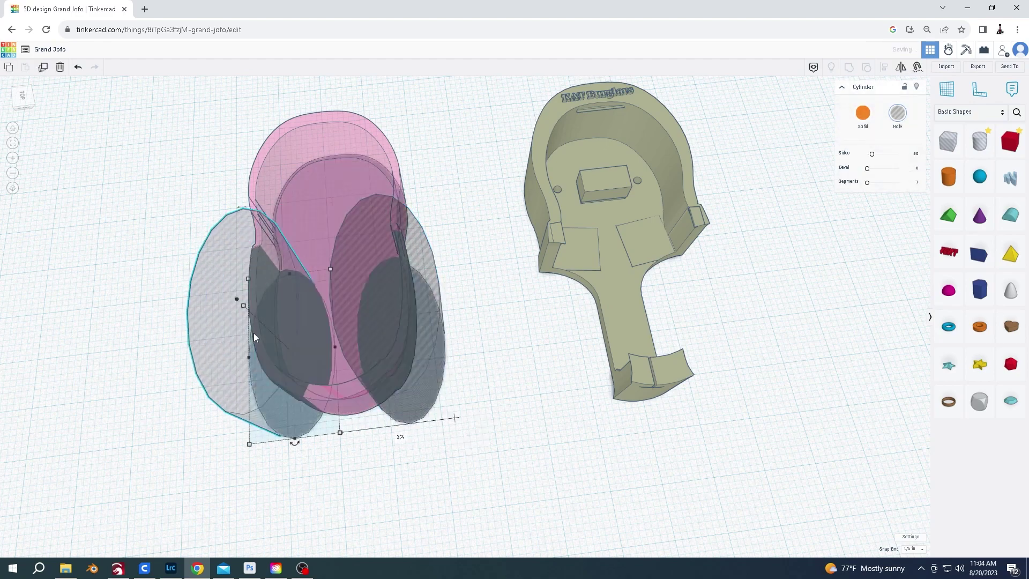
right_drag(316, 330, 407, 225)
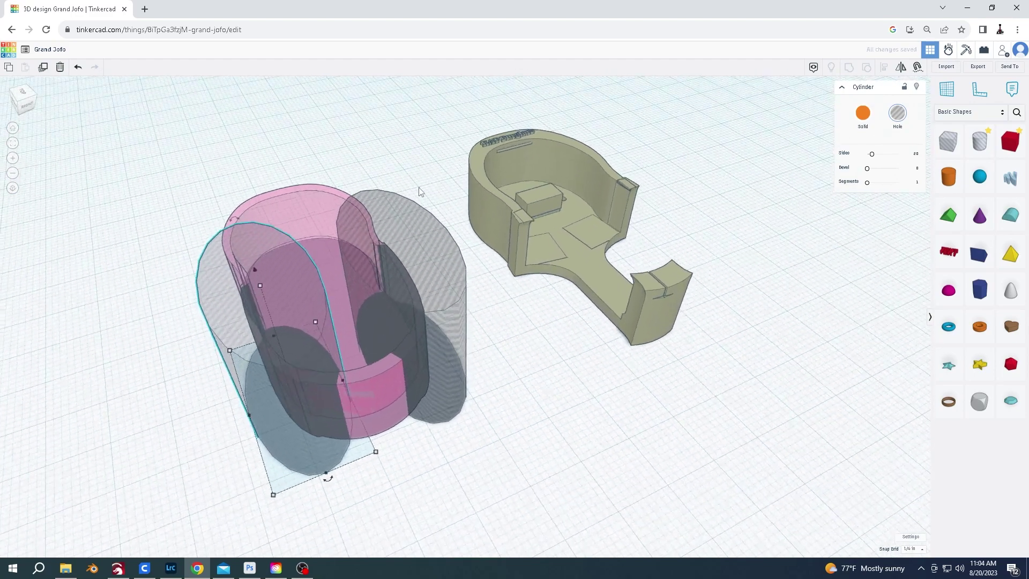
drag(411, 160, 179, 416)
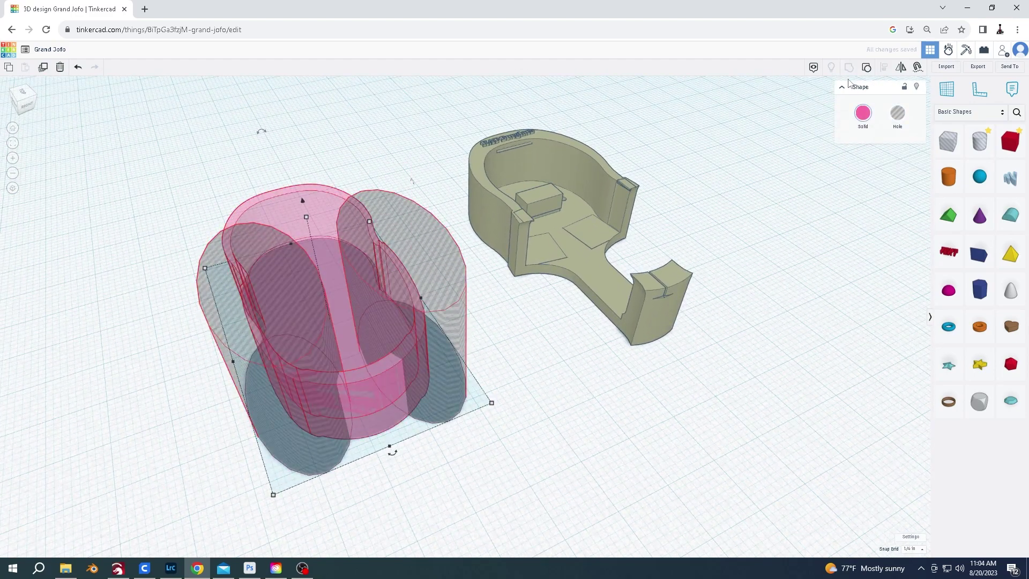
key(ctrl+g)
right_drag(788, 144, 678, 315)
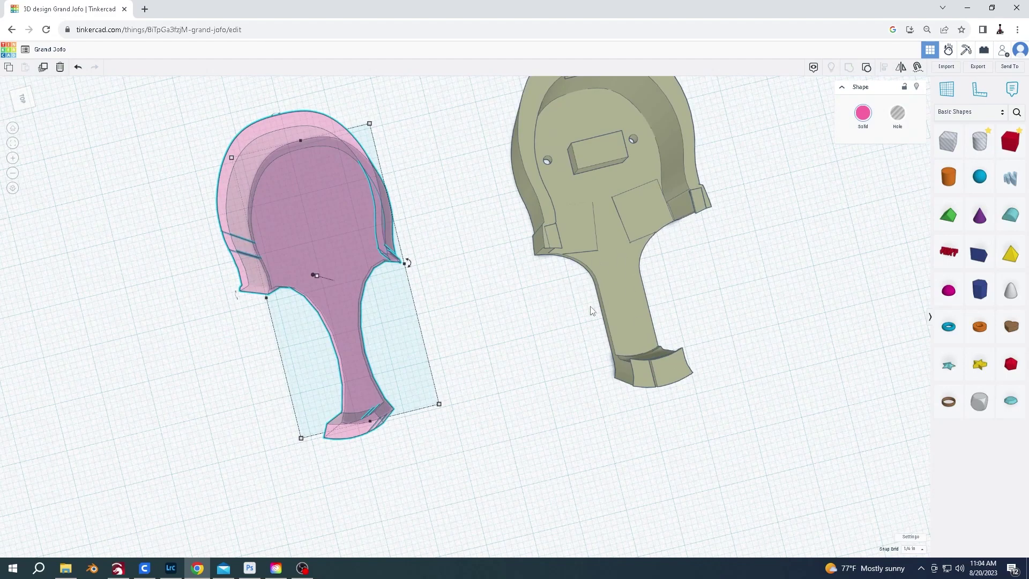
right_drag(516, 328, 298, 224)
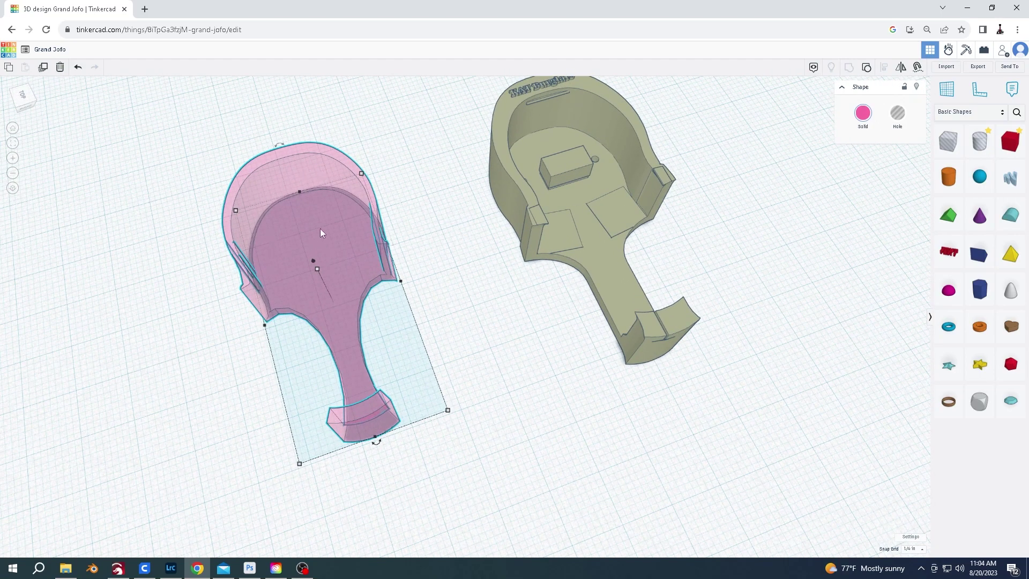
right_drag(307, 256, 564, 295)
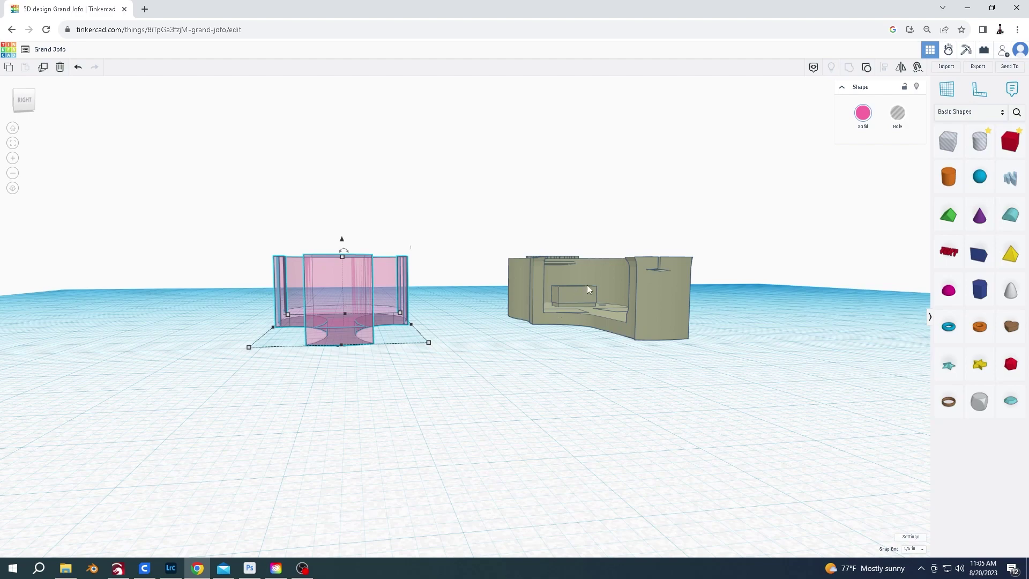
mouse_move(587, 290)
right_down()
mouse_move(570, 326)
mouse_move(605, 284)
right_up()
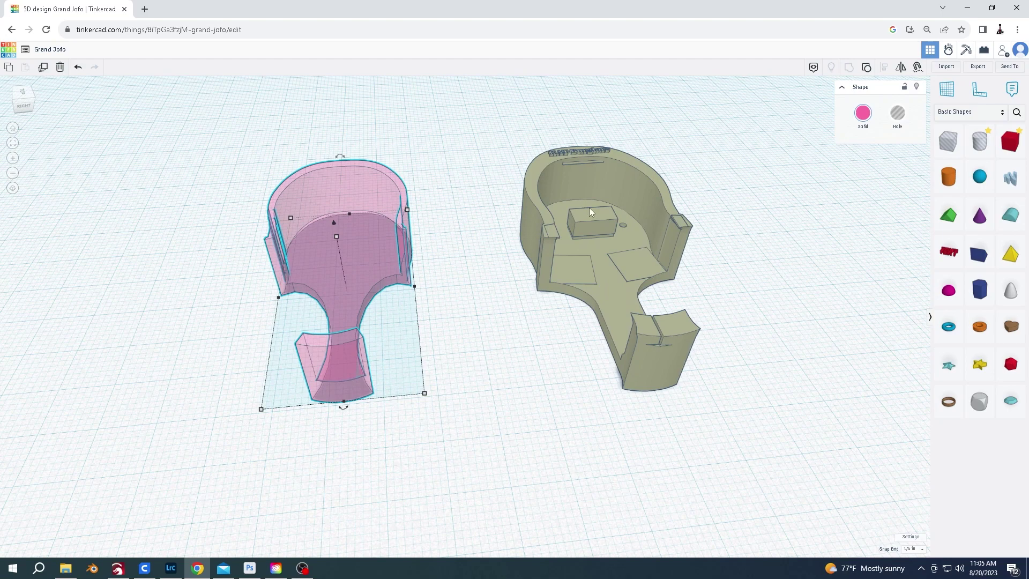
right_drag(331, 207, 436, 162)
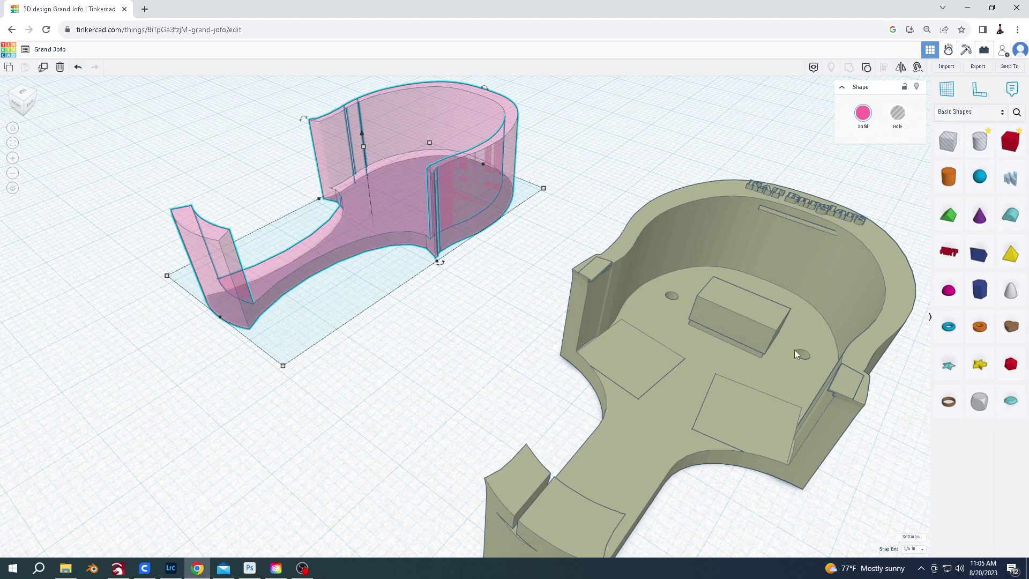
right_drag(794, 350, 675, 264)
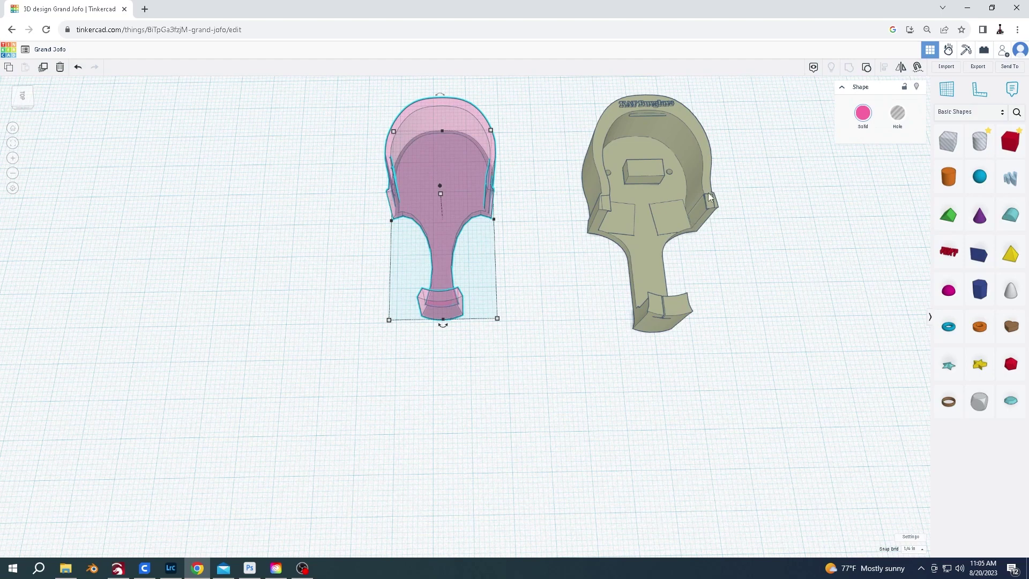
right_drag(673, 168, 422, 248)
right_drag(571, 238, 579, 192)
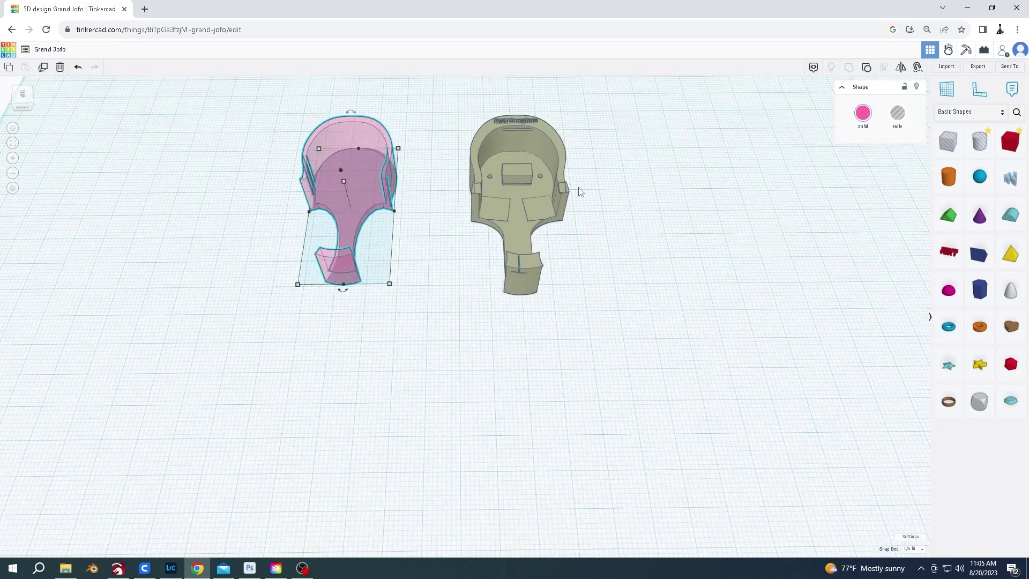